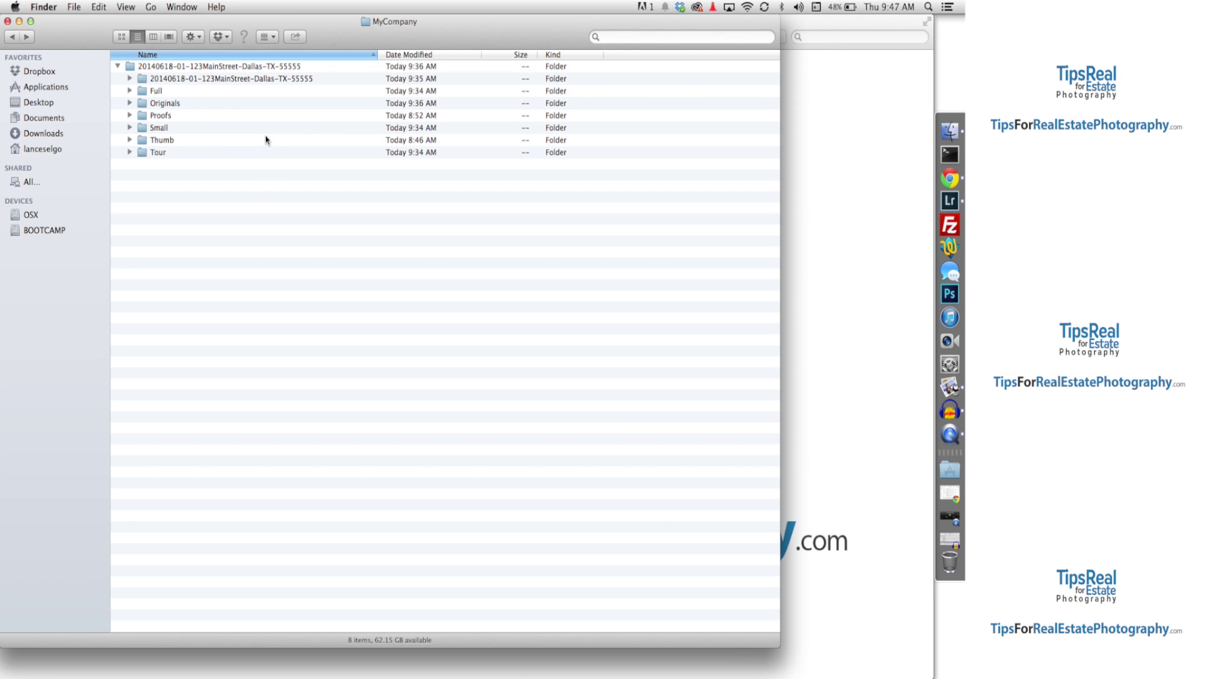
- Check the Originals folder, switch to Lightroom, and inspect the Title metadata of the selected photos
left_click(152, 106)
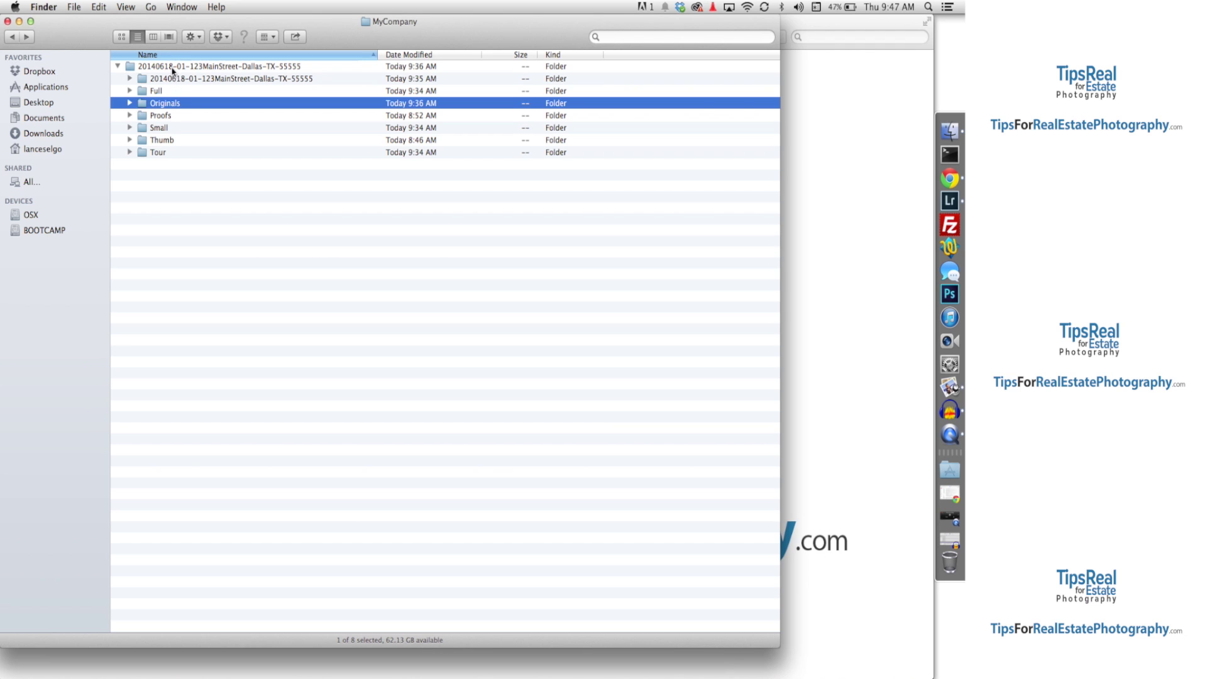
left_click(950, 201)
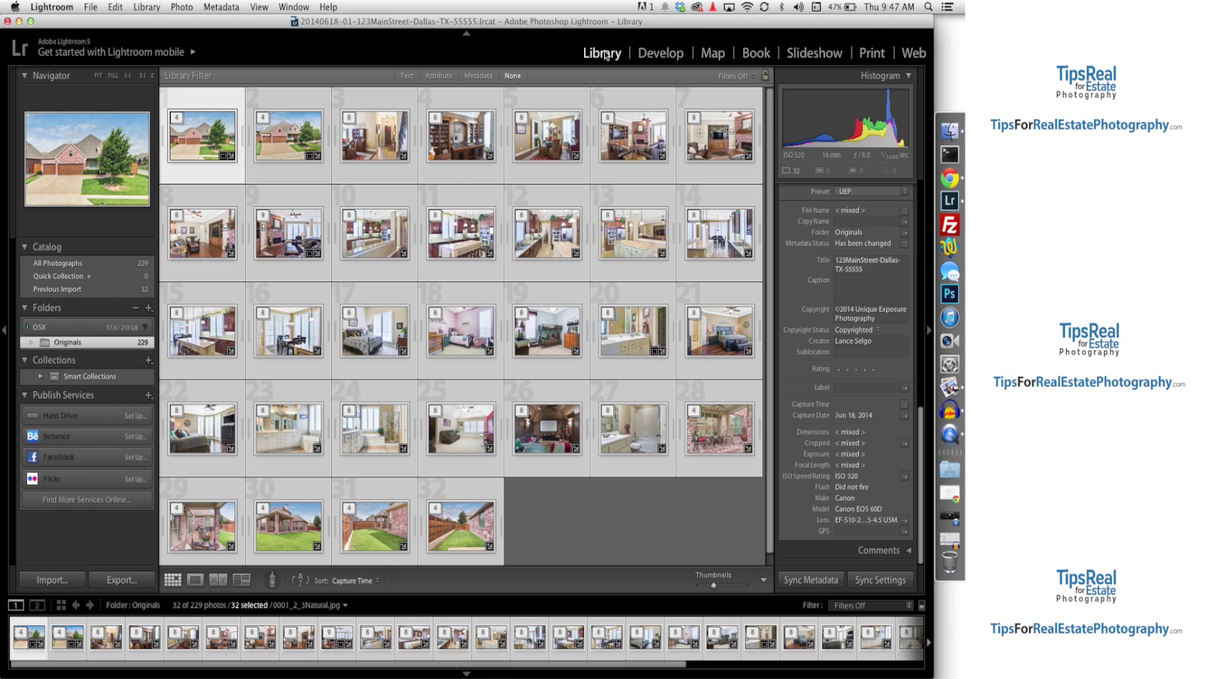
left_click(883, 272)
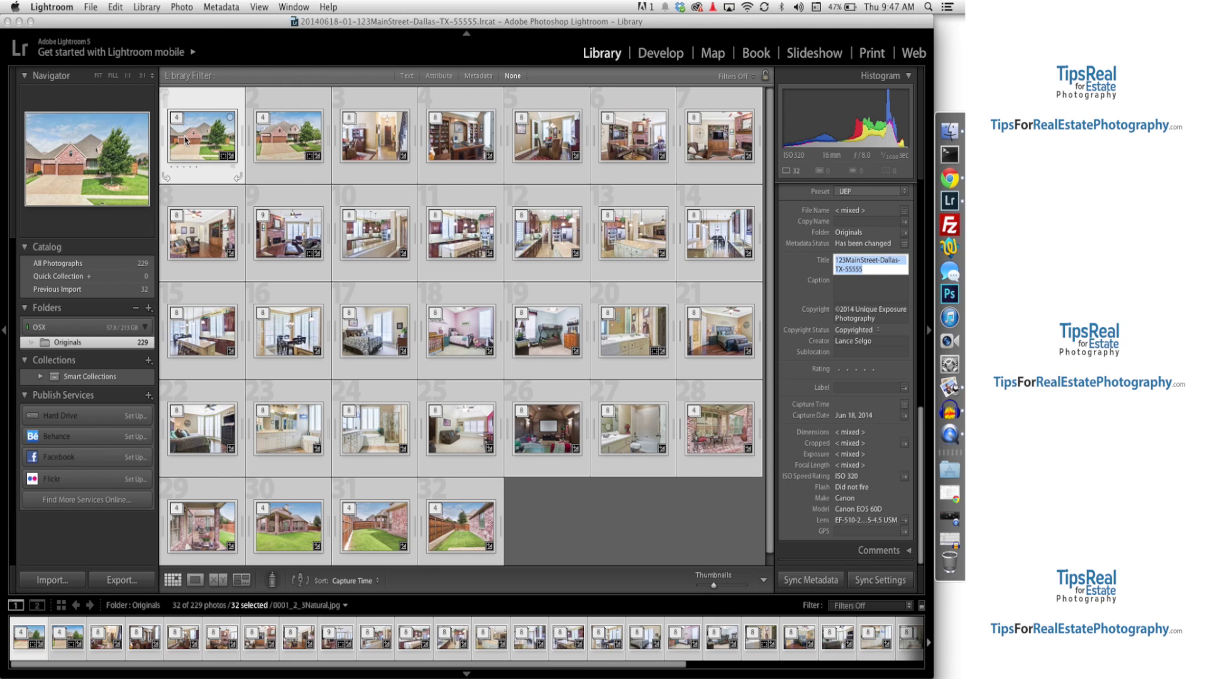
left_click(110, 25)
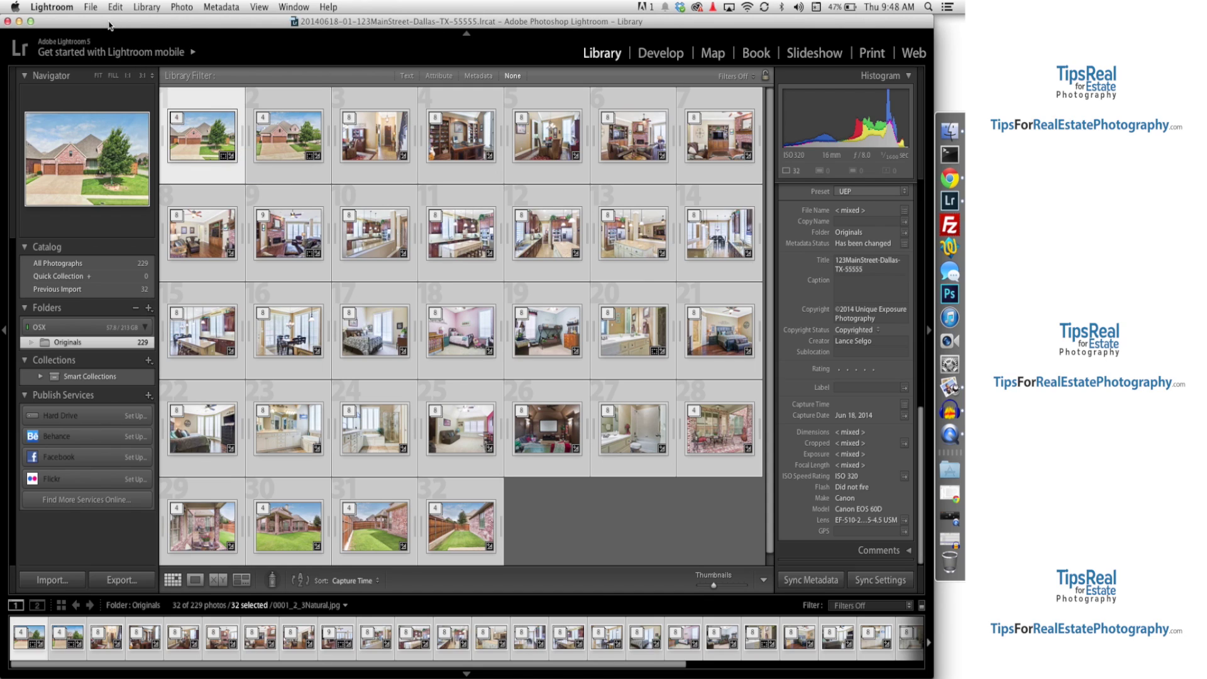
- Open the export settings for the selected photos with Export Manager as the destination
left_click(90, 7)
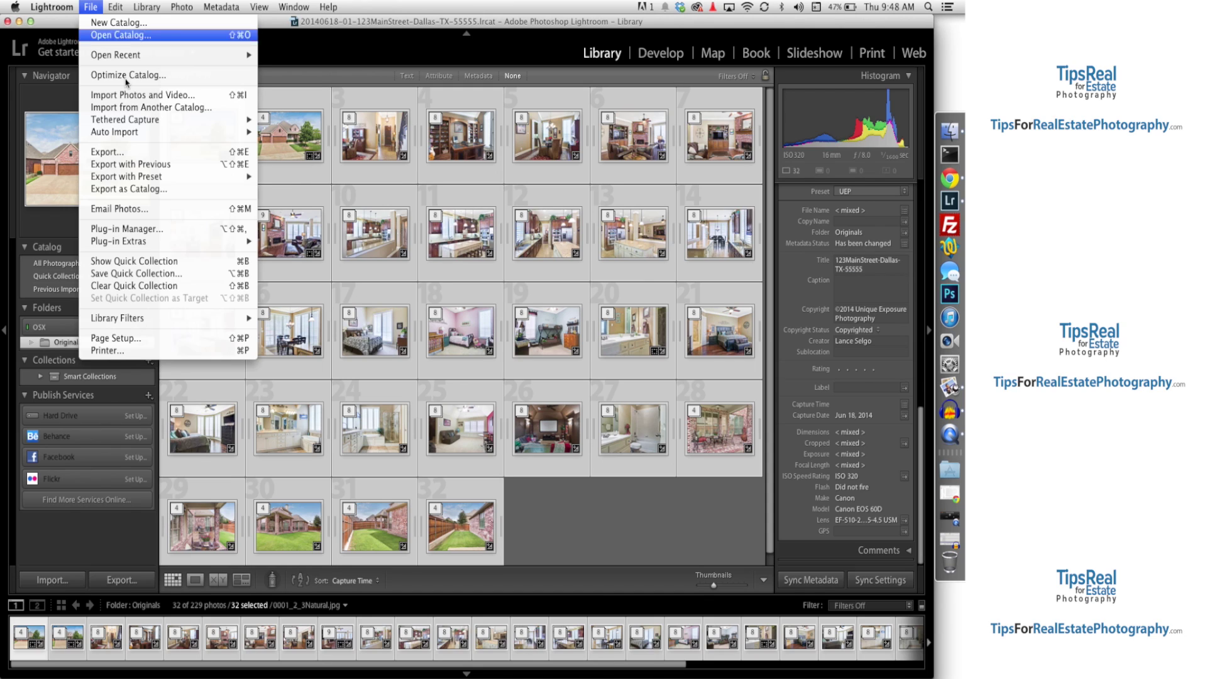
left_click(139, 152)
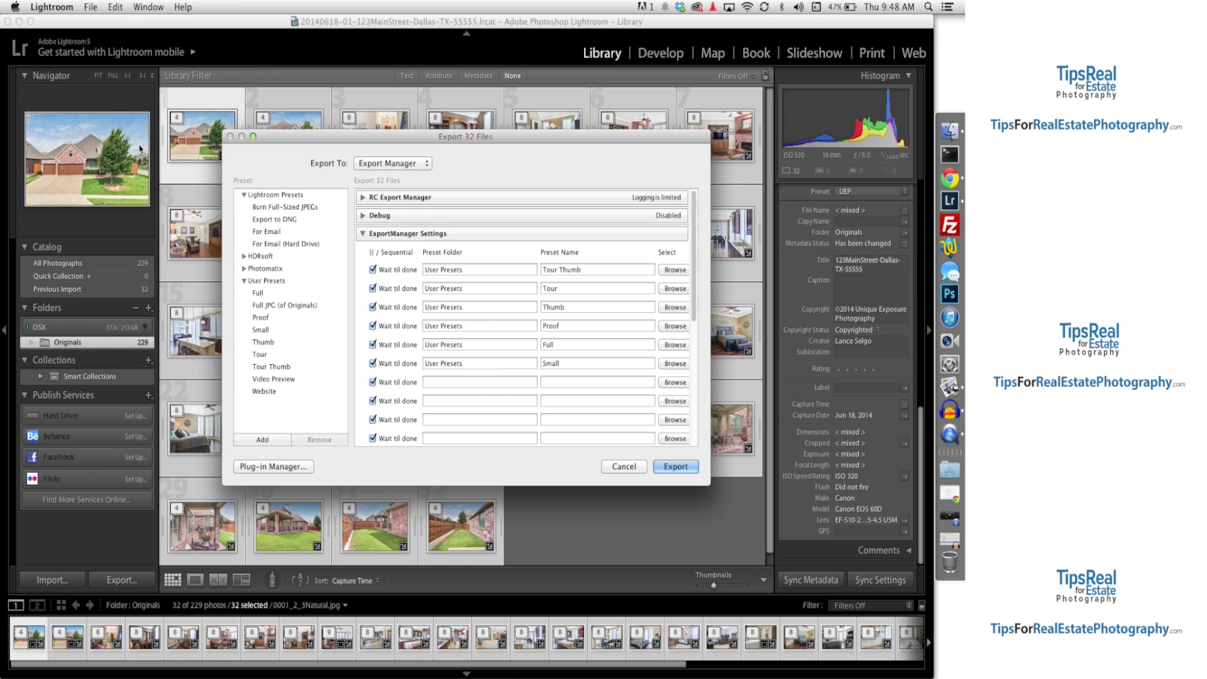
left_click(402, 164)
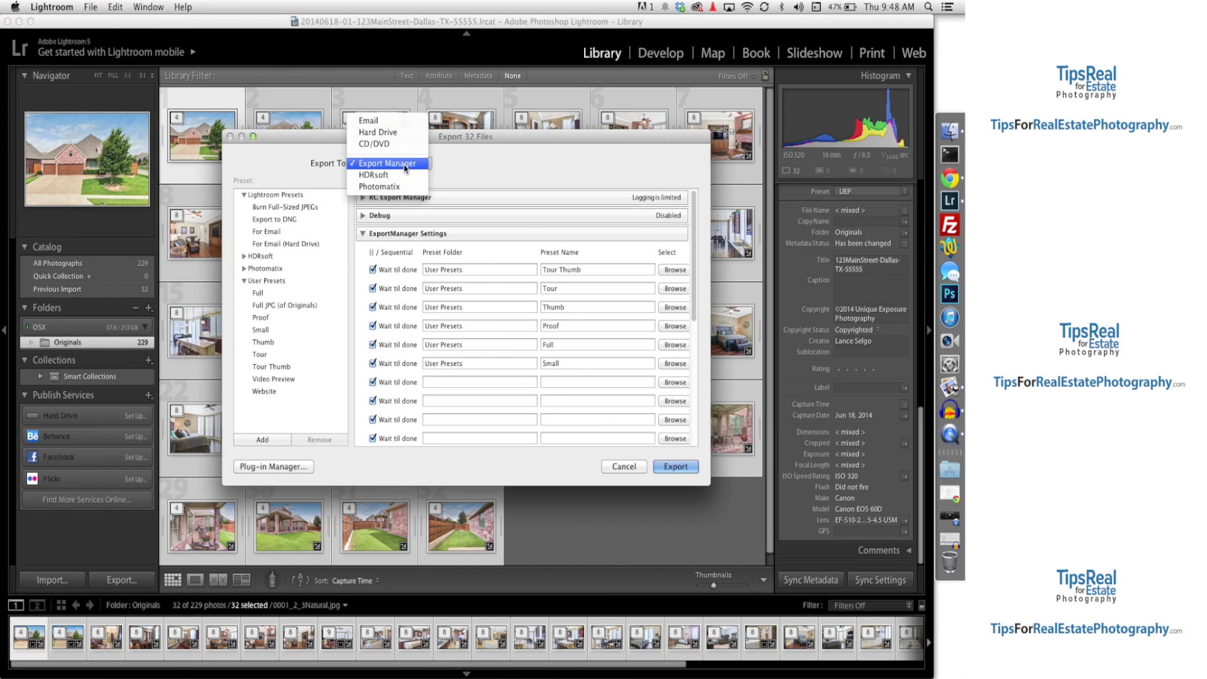
left_click(398, 165)
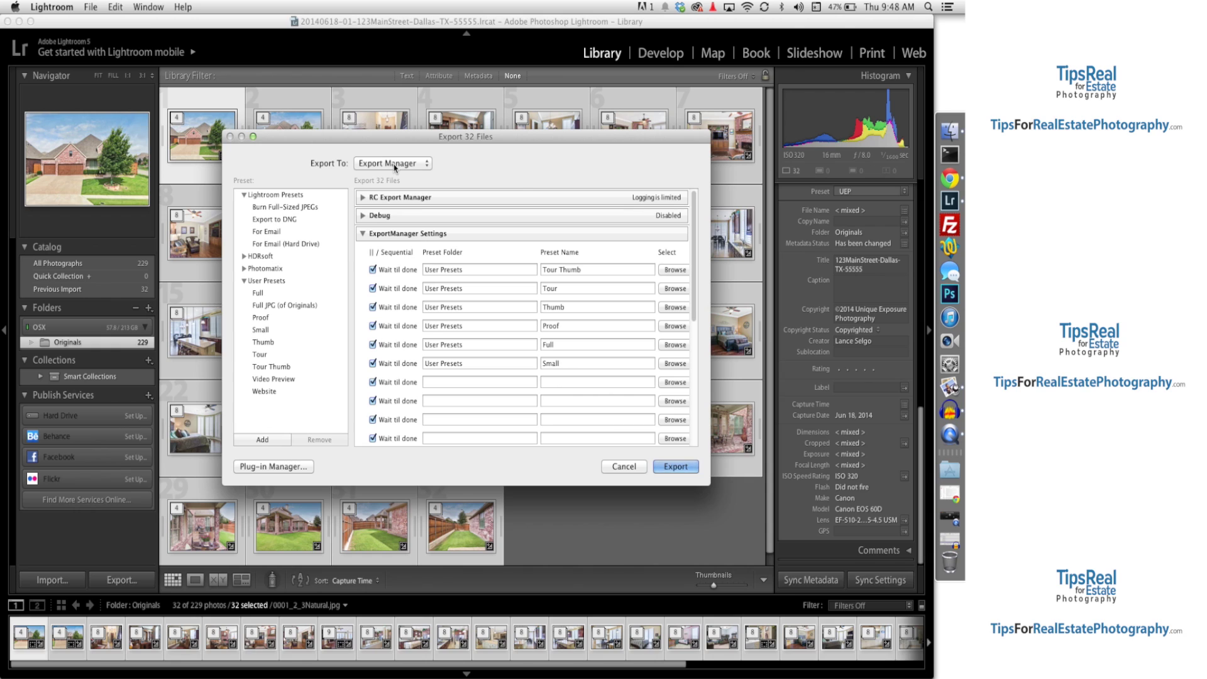
- Review the installed RC Export Manager entry in the Plug-in Manager and return to the export settings
left_click(291, 466)
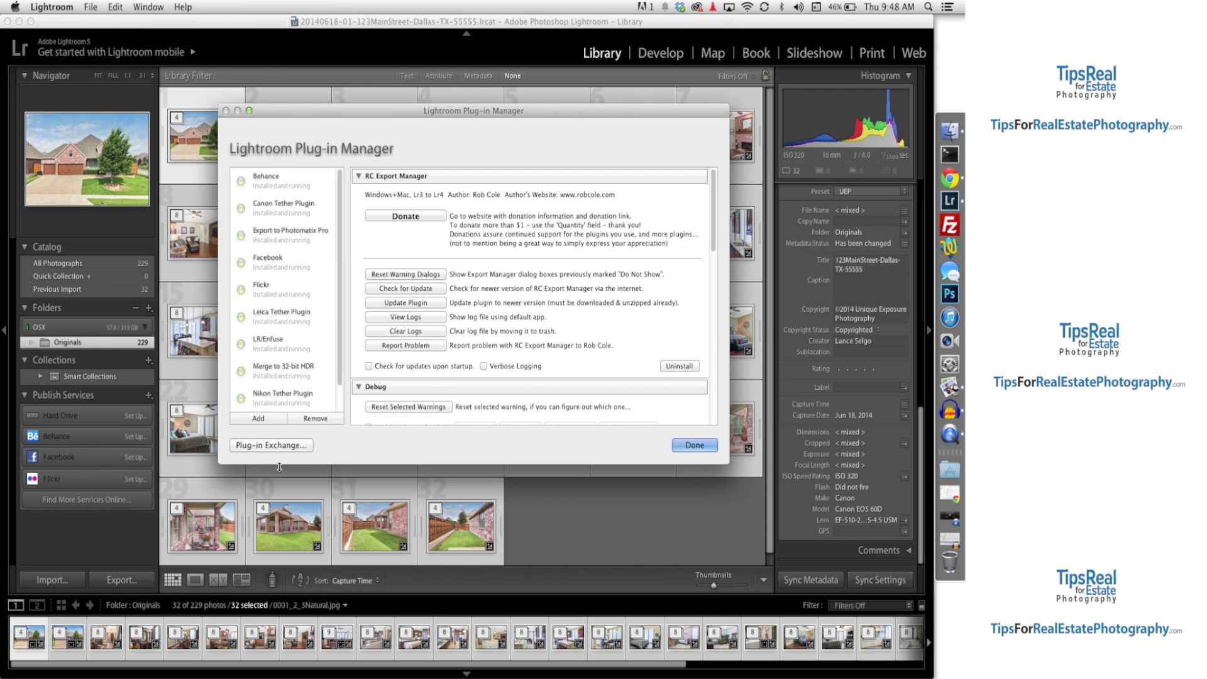
scroll(320, 393, "down", 2)
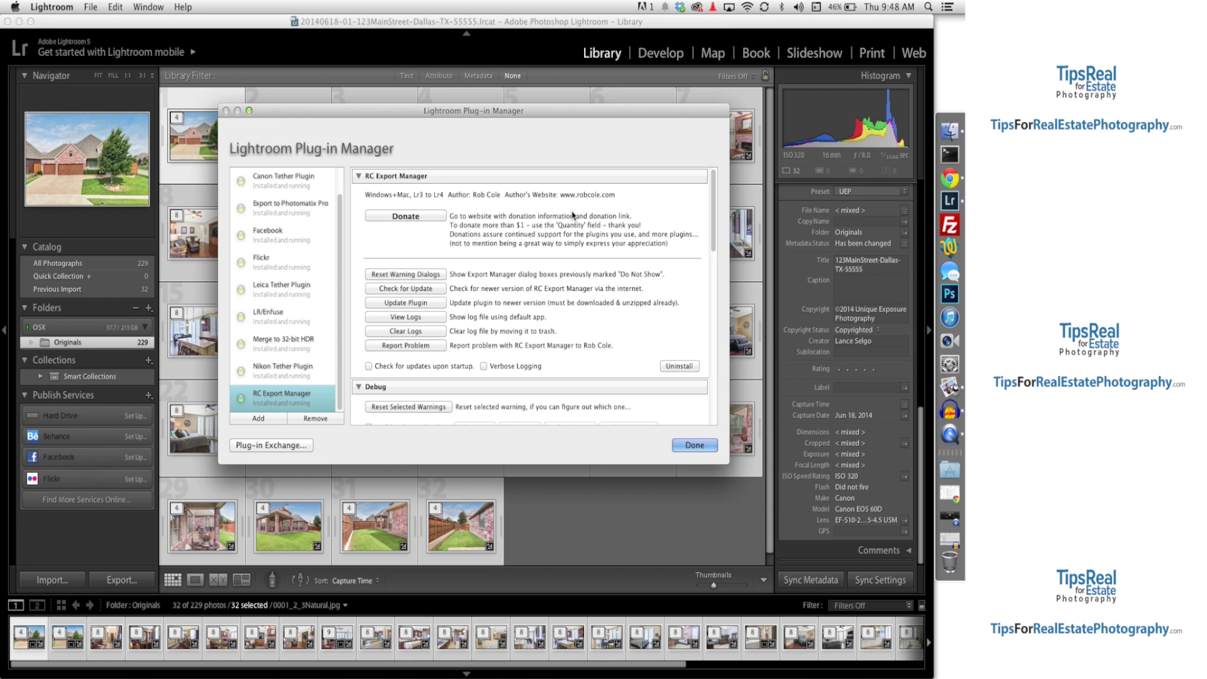
key("Return")
mouse_move(338, 137)
left_mouse_down()
mouse_move(333, 123)
mouse_move(337, 133)
left_mouse_up()
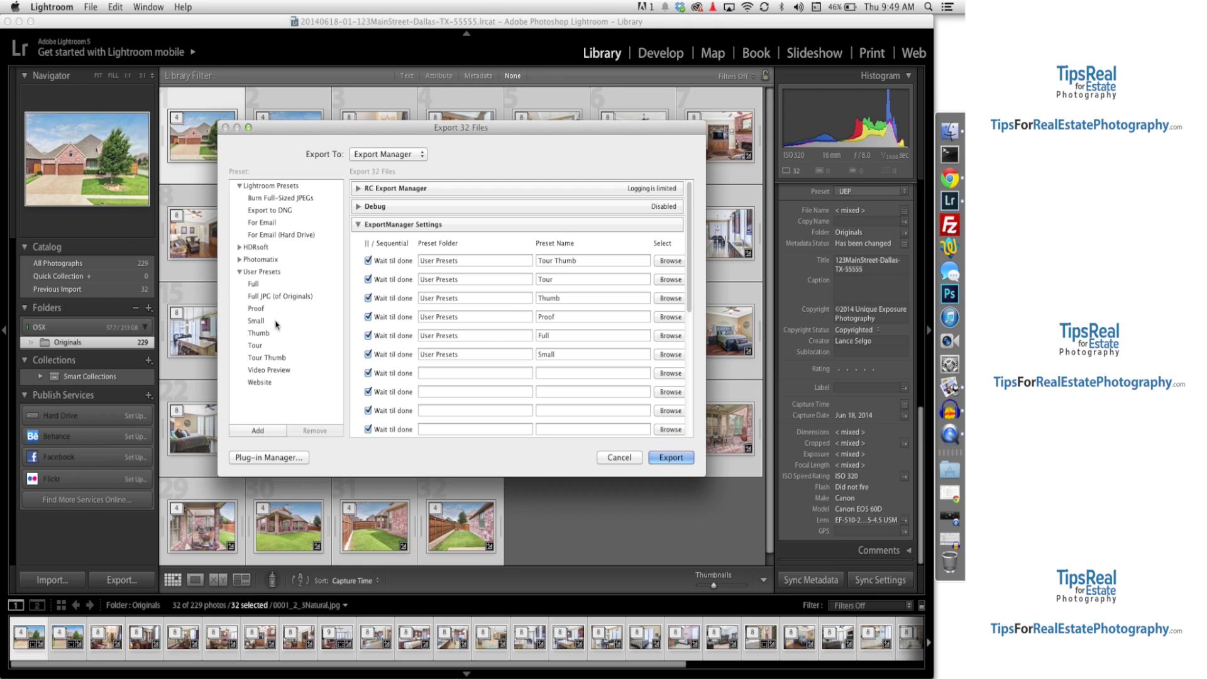
- Load the Full user preset and examine its export location and filename template of sequence number, title and -FULL
left_click(278, 285)
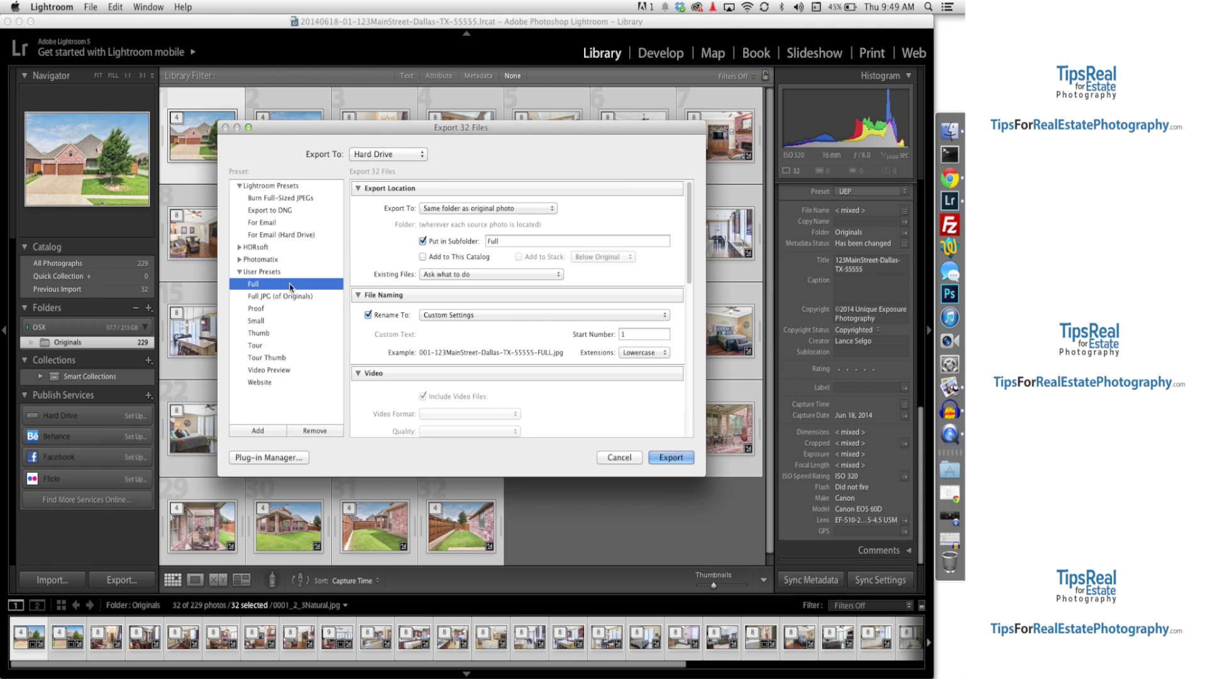
left_click(530, 211)
left_click(530, 211)
left_click(476, 315)
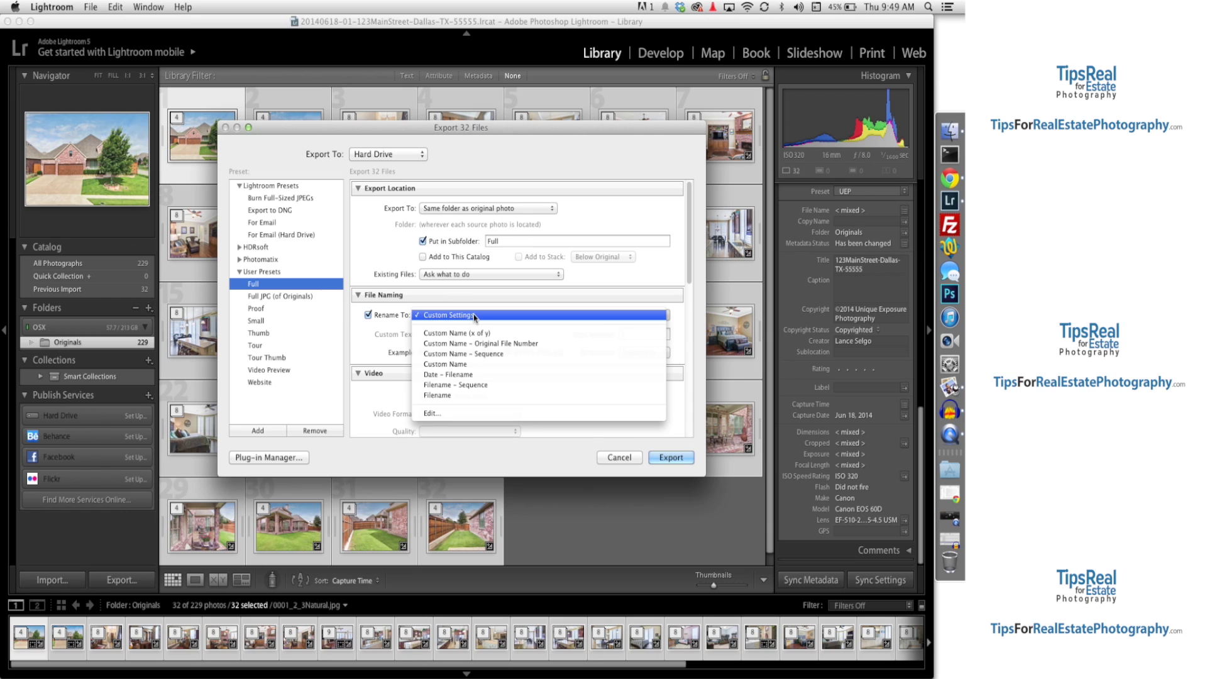
left_click(496, 414)
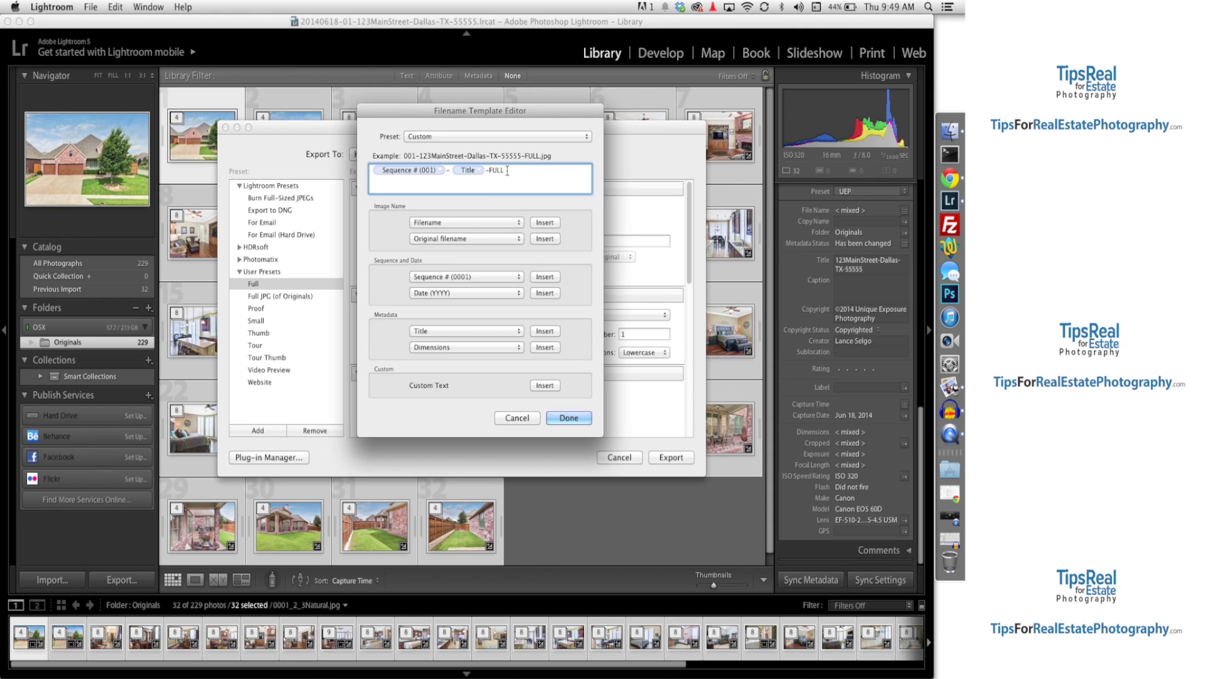
left_click(568, 418)
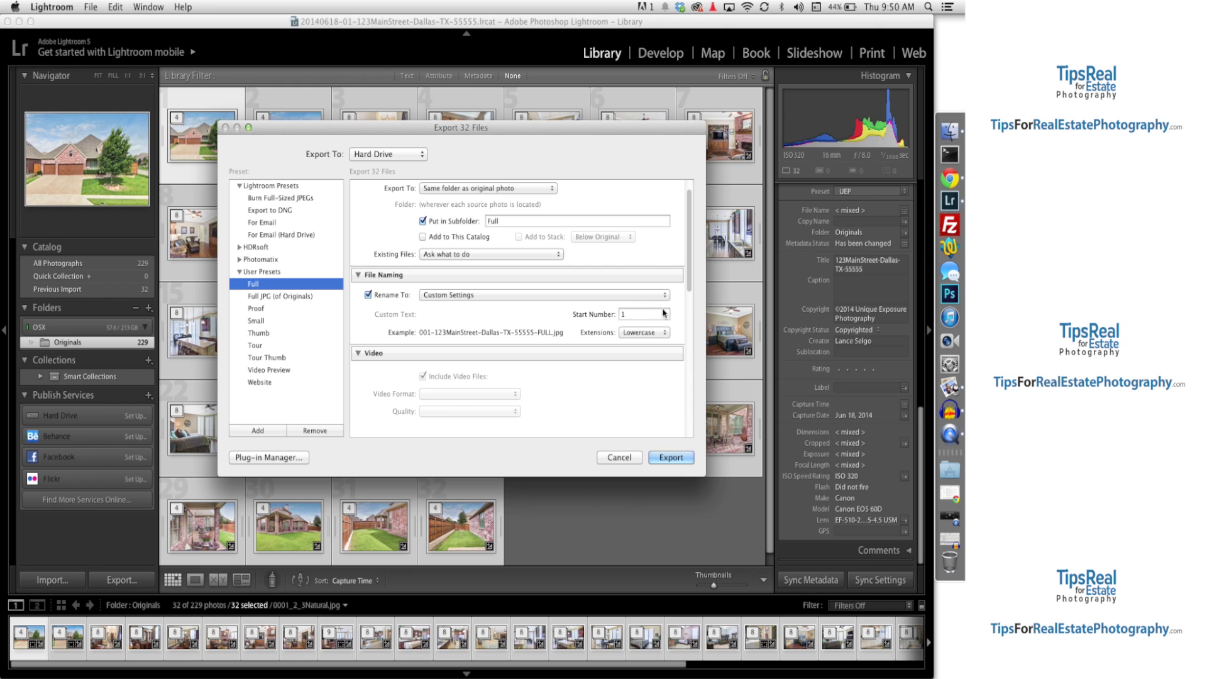
- Examine the Full preset's file settings, image sizing, sharpening, metadata and watermarking options
scroll(684, 339, "down", 5)
scroll(684, 340, "down", 5)
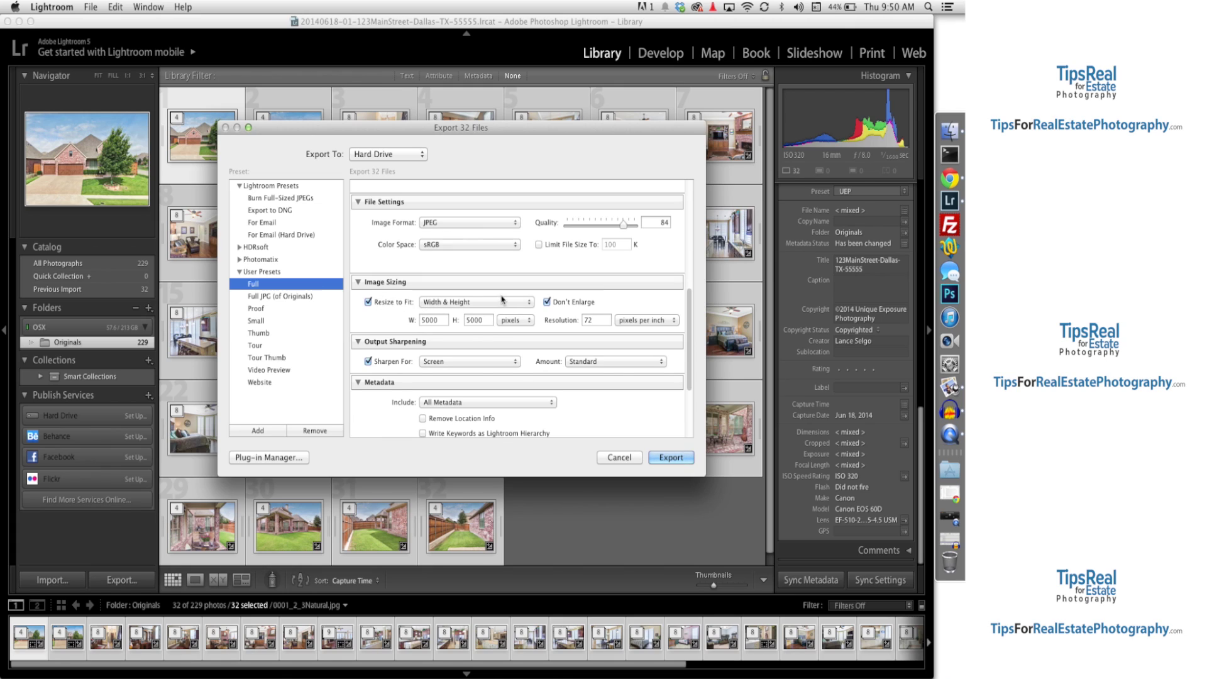
left_click_drag(689, 312, 690, 323)
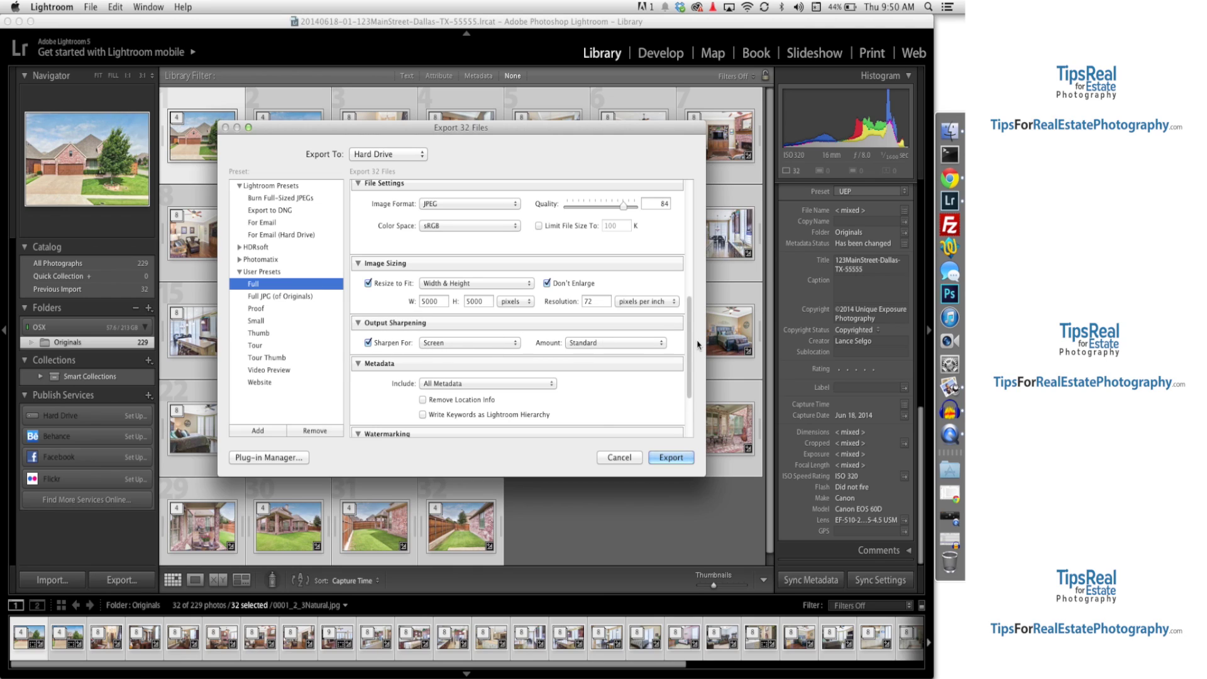
left_click_drag(690, 344, 690, 381)
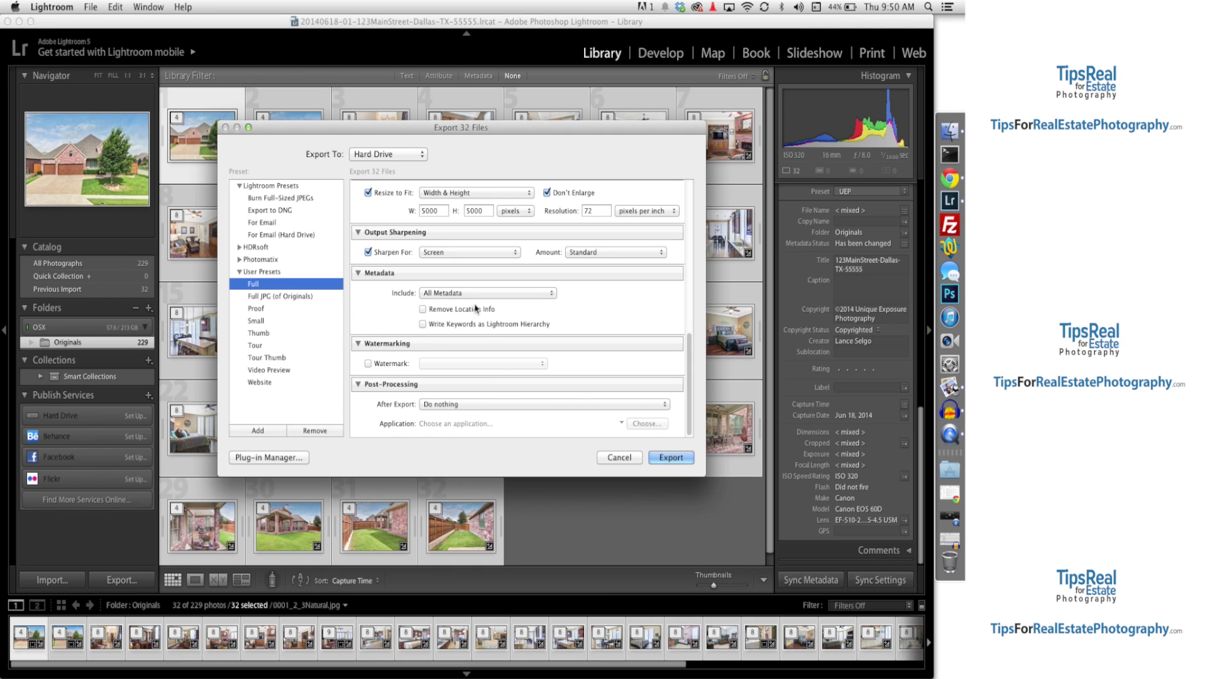
- Load the Small user preset and examine its subfolder, file naming, image sizing and remaining export options
left_click(273, 322)
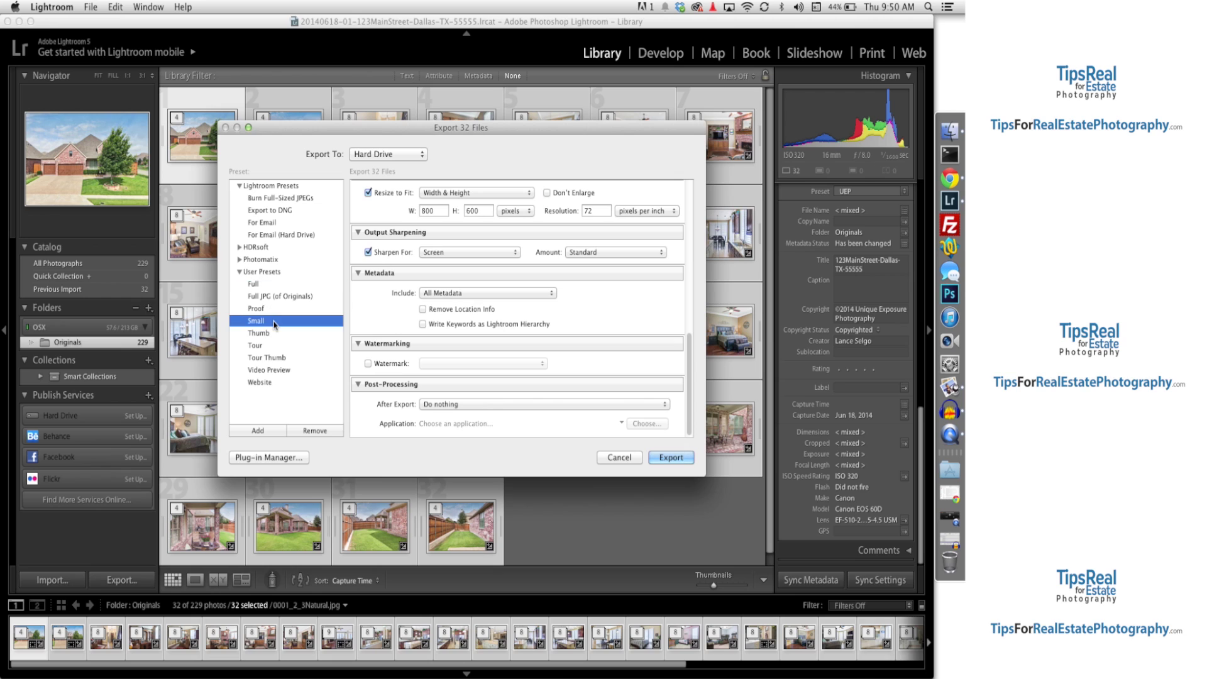
left_click_drag(691, 362, 690, 182)
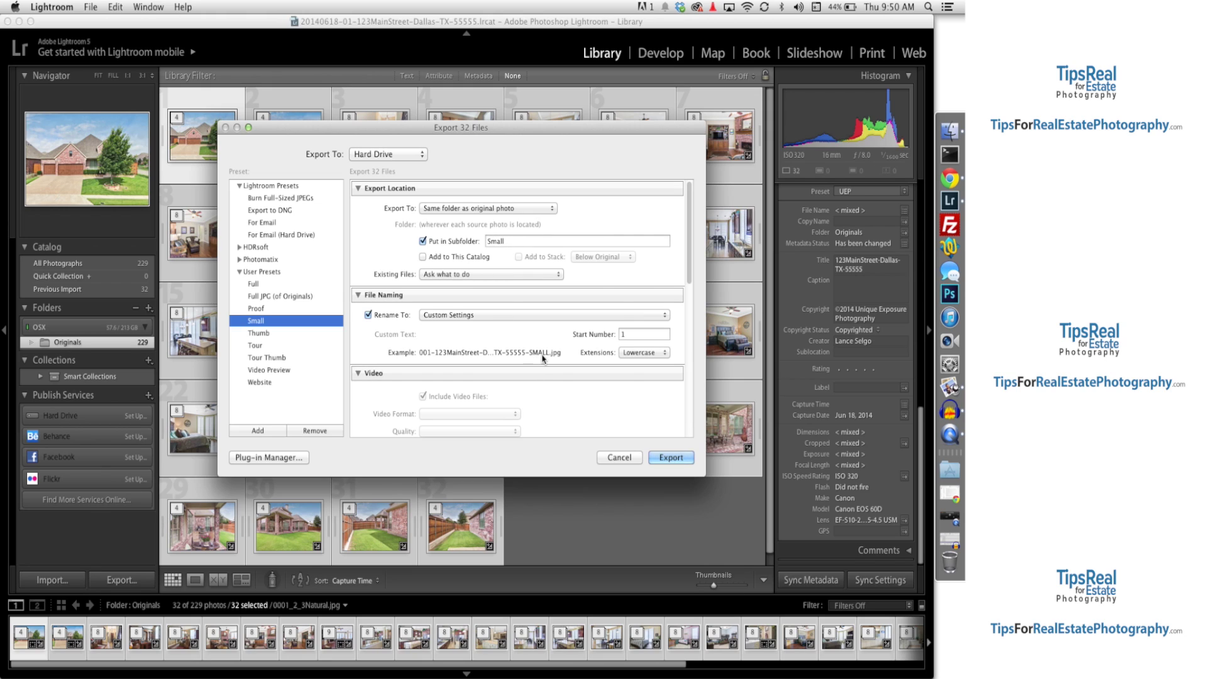
left_click_drag(690, 267, 695, 370)
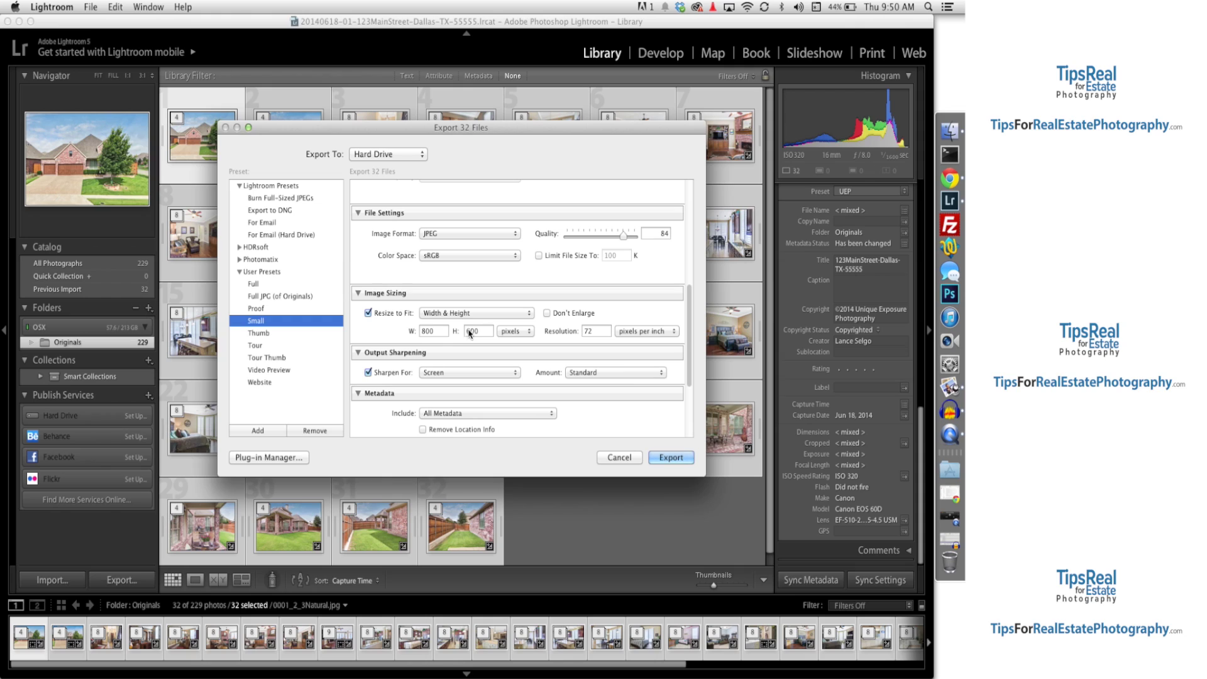
left_click(423, 330)
left_click_drag(691, 315, 689, 369)
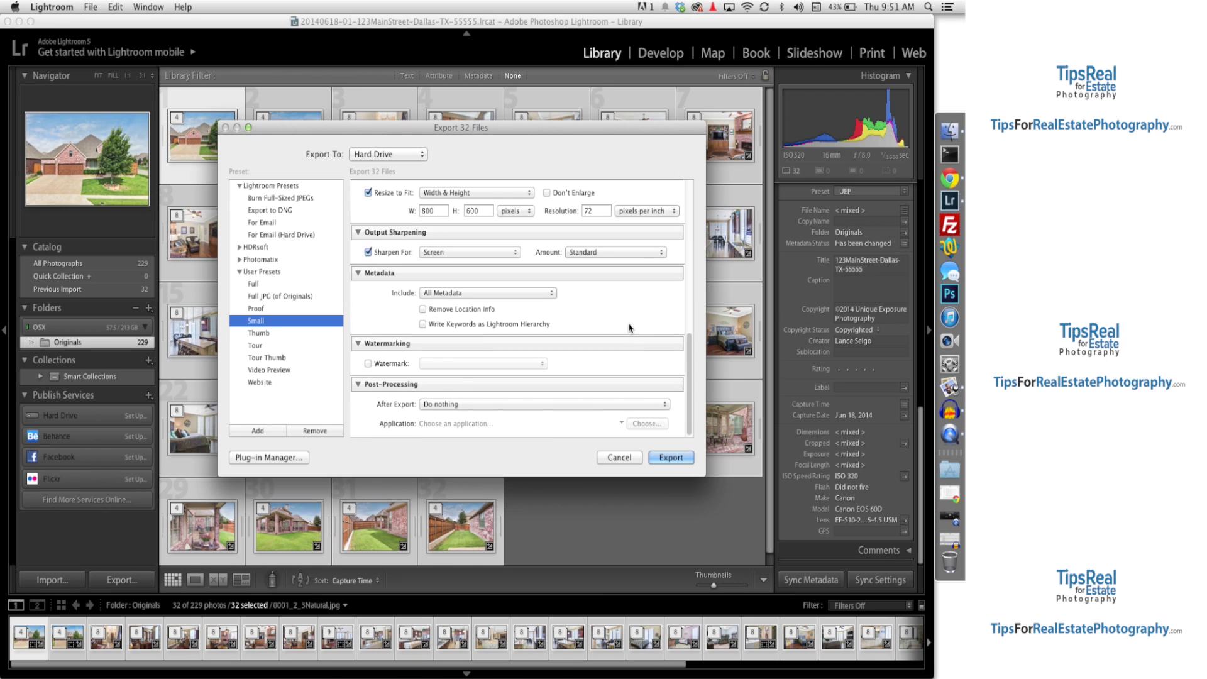
- Load the Proof user preset and examine its subfolder, file naming, image sizing and watermark option
left_click(264, 309)
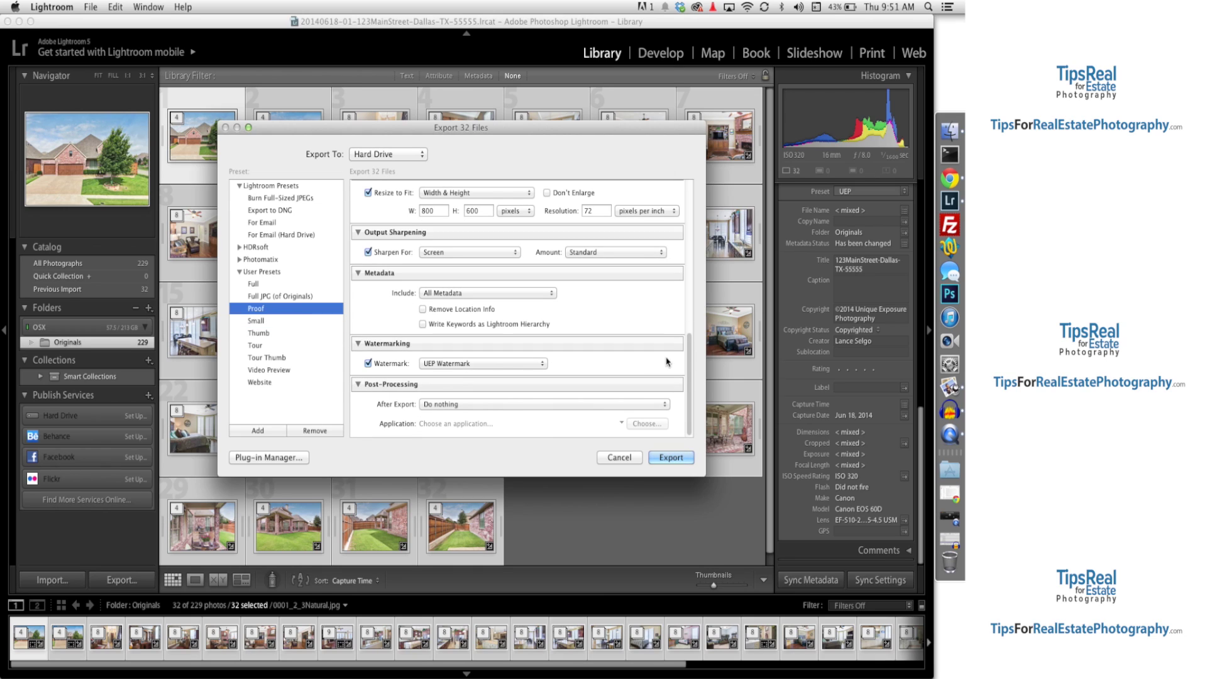
left_click_drag(691, 368, 689, 248)
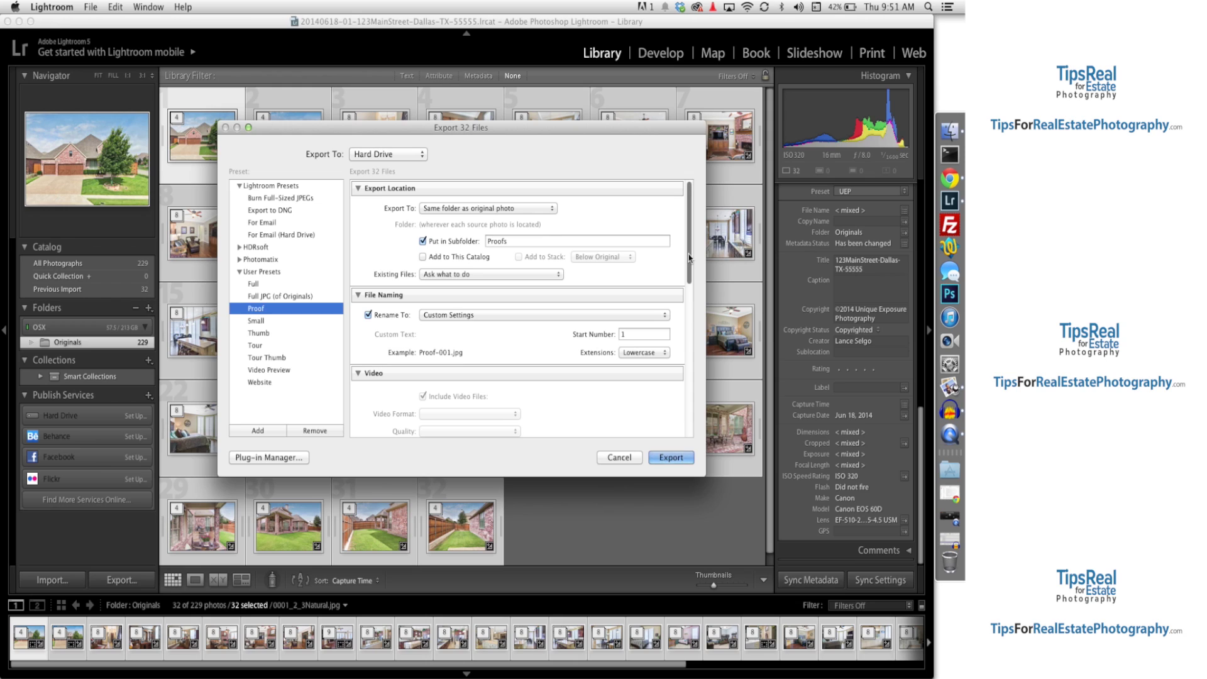
left_click_drag(691, 258, 687, 371)
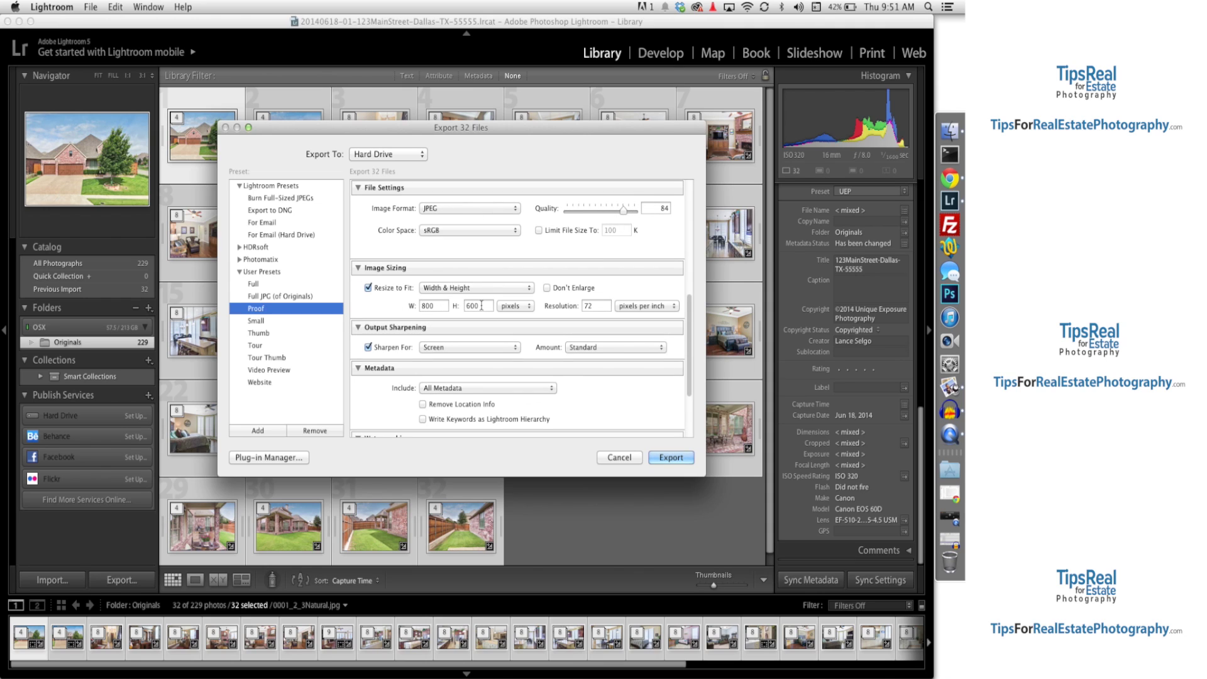
scroll(631, 336, "down", 3)
left_click(369, 364)
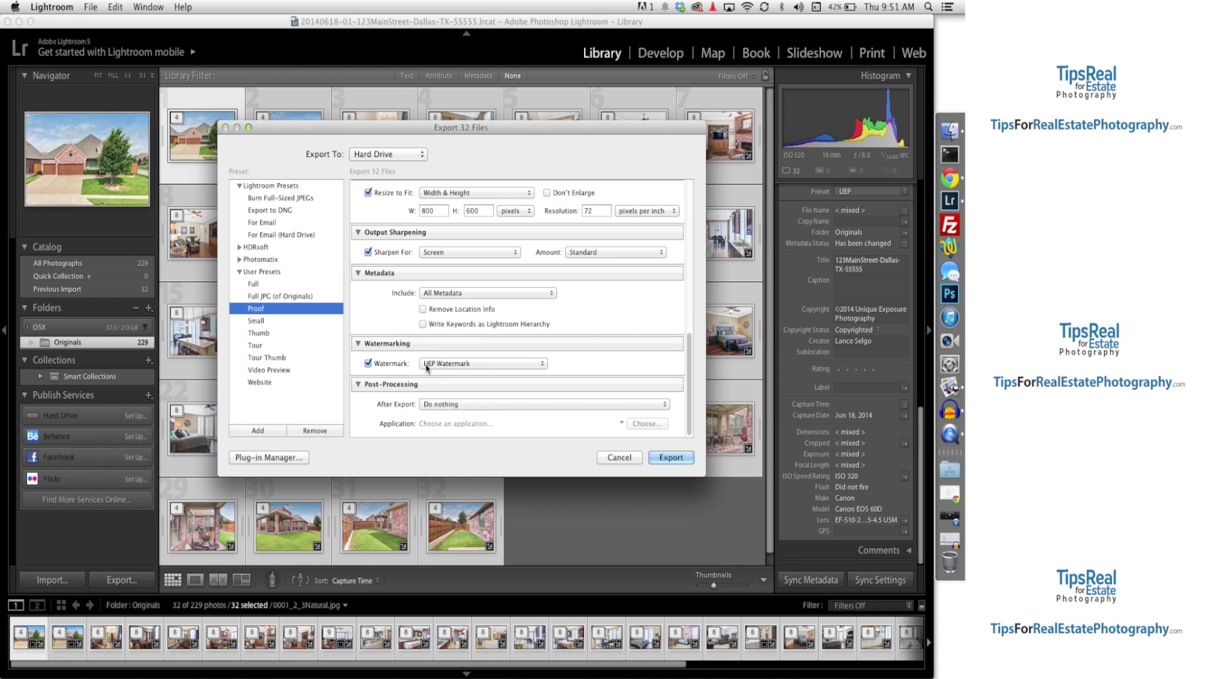
- Review the UEP Watermark's graphic, opacity, size, inset and anchor settings in the Watermark Editor, then cancel without saving
left_click(445, 366)
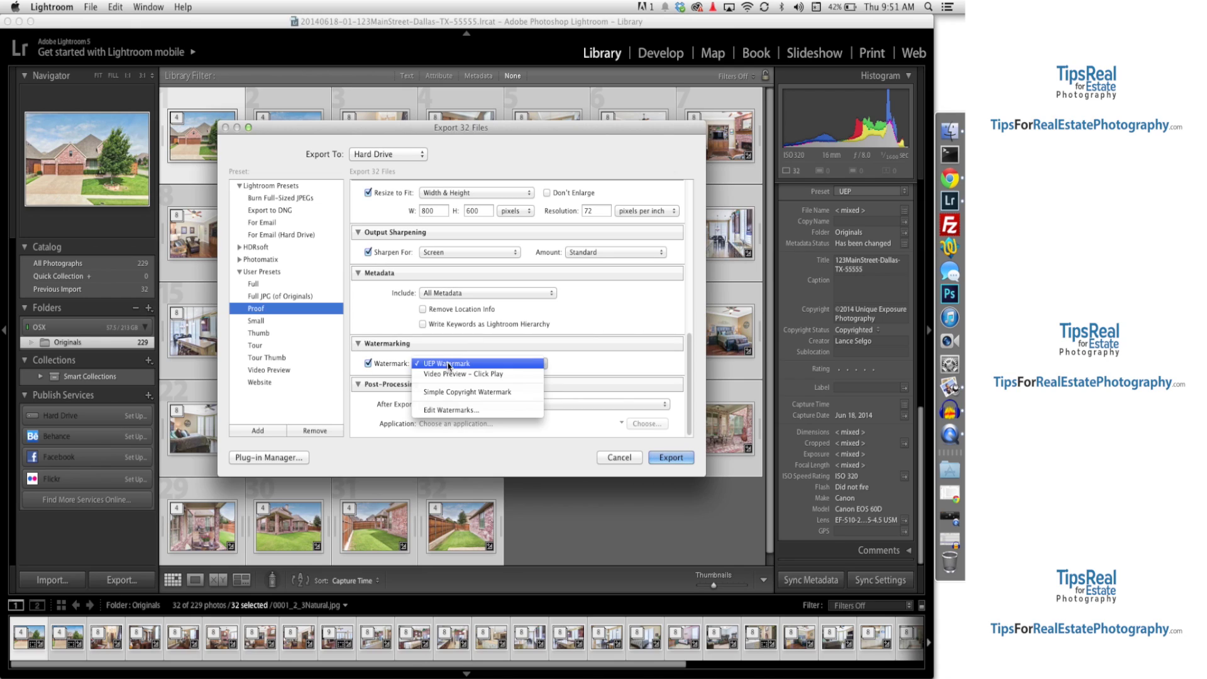
left_click(483, 411)
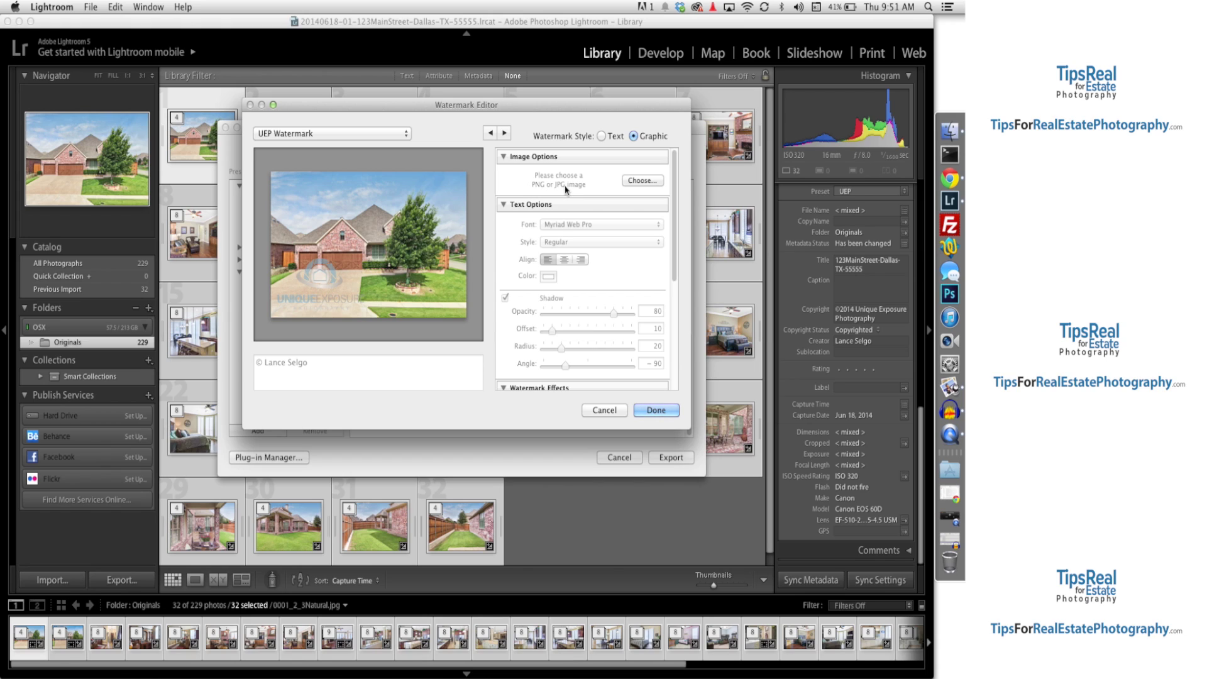
mouse_move(316, 301)
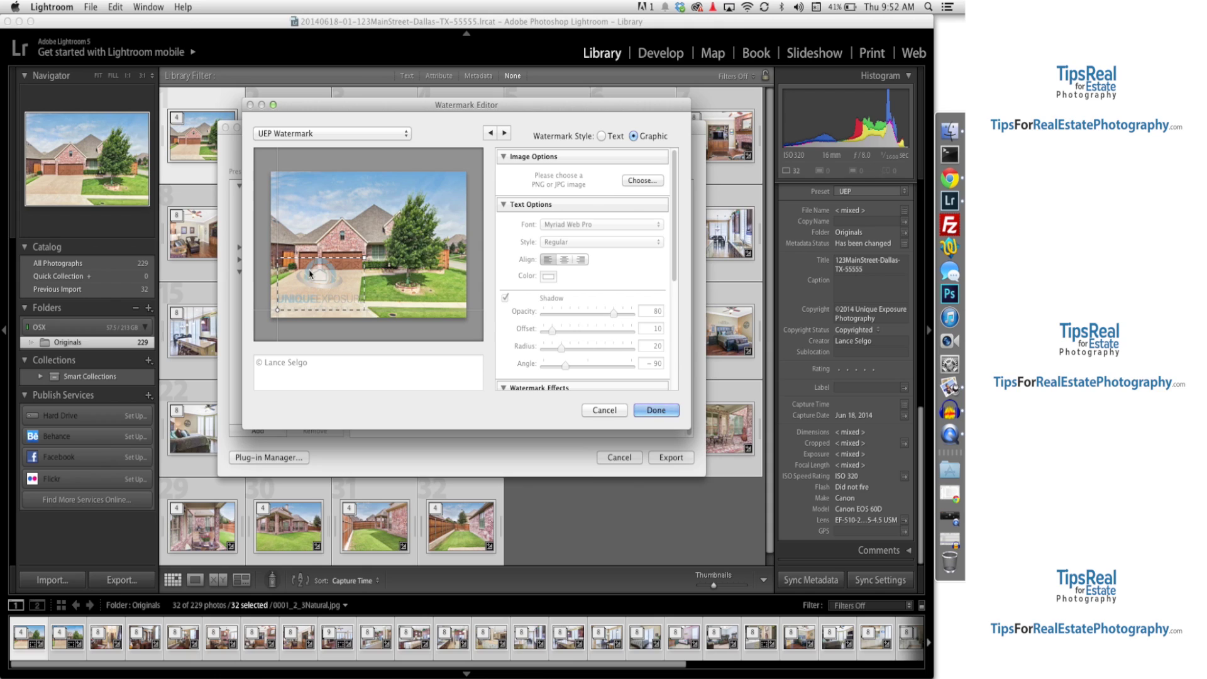
left_click(675, 202)
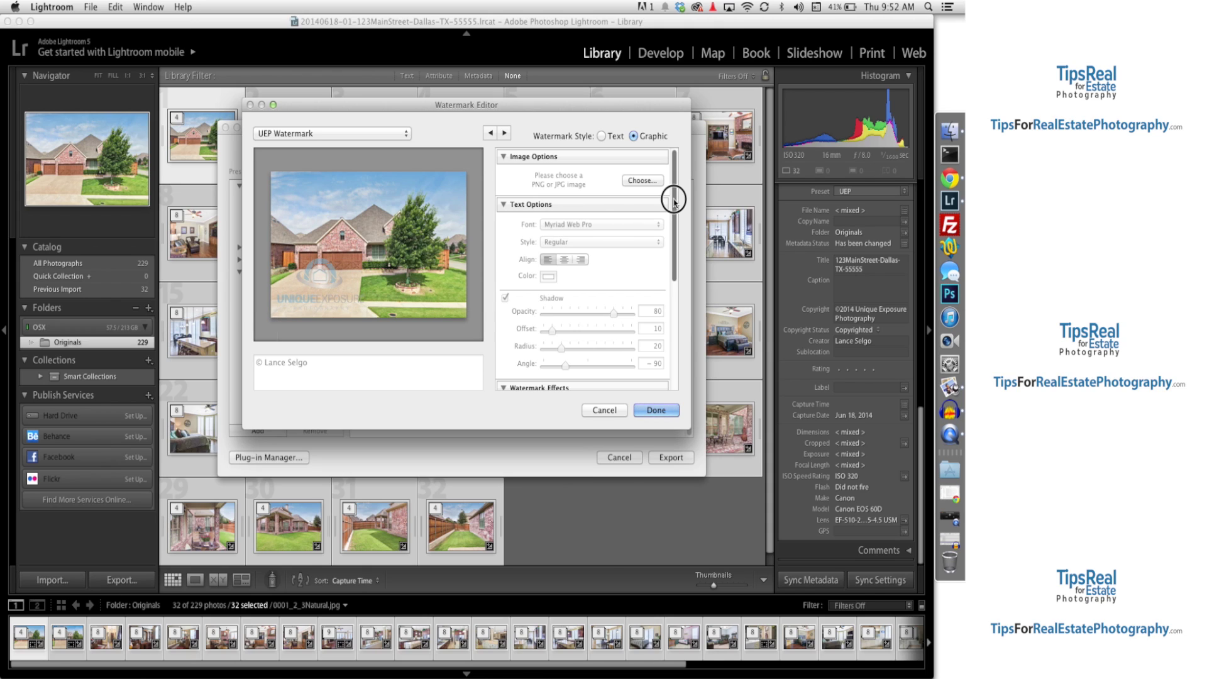
left_click_drag(674, 202, 671, 321)
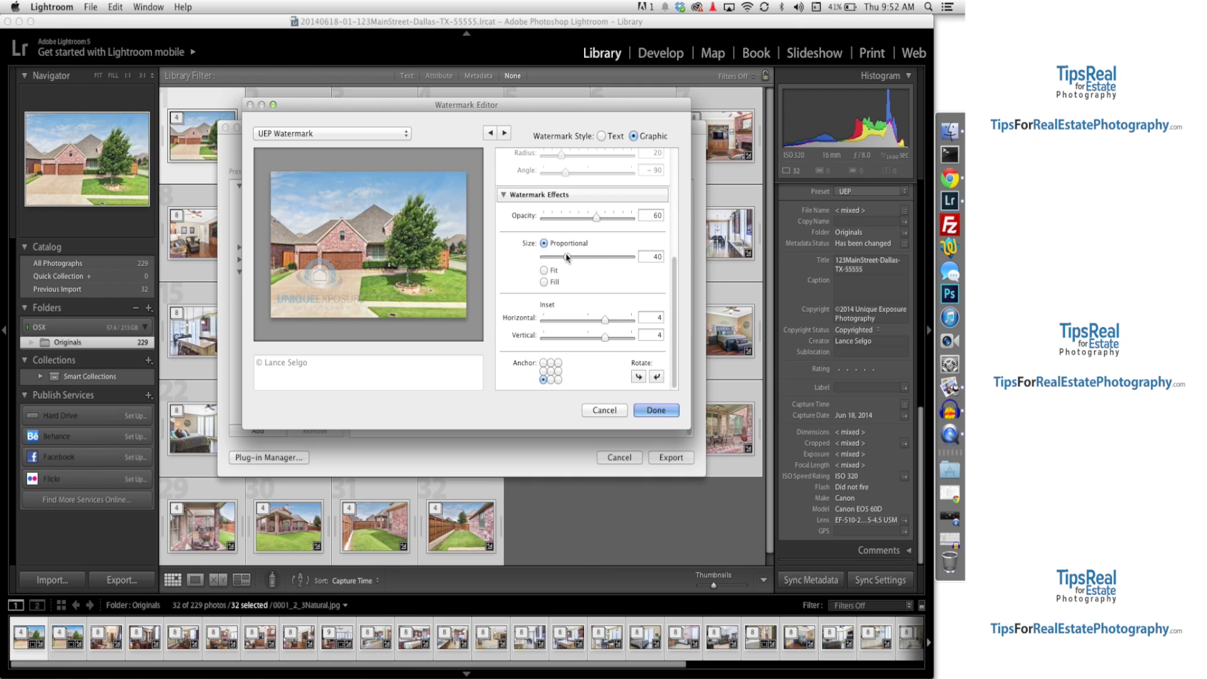
mouse_move(567, 259)
left_mouse_down()
mouse_move(594, 258)
mouse_move(567, 258)
left_mouse_up()
left_click(604, 410)
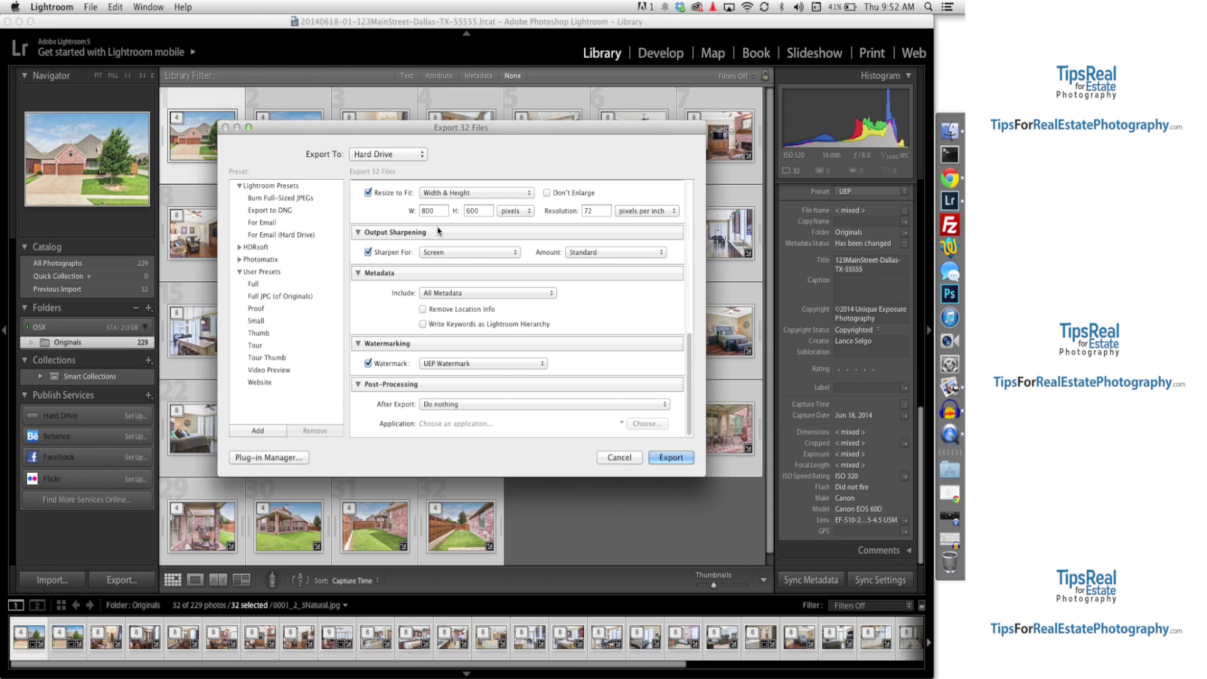
- Set the export destination back to Export Manager
left_click(394, 158)
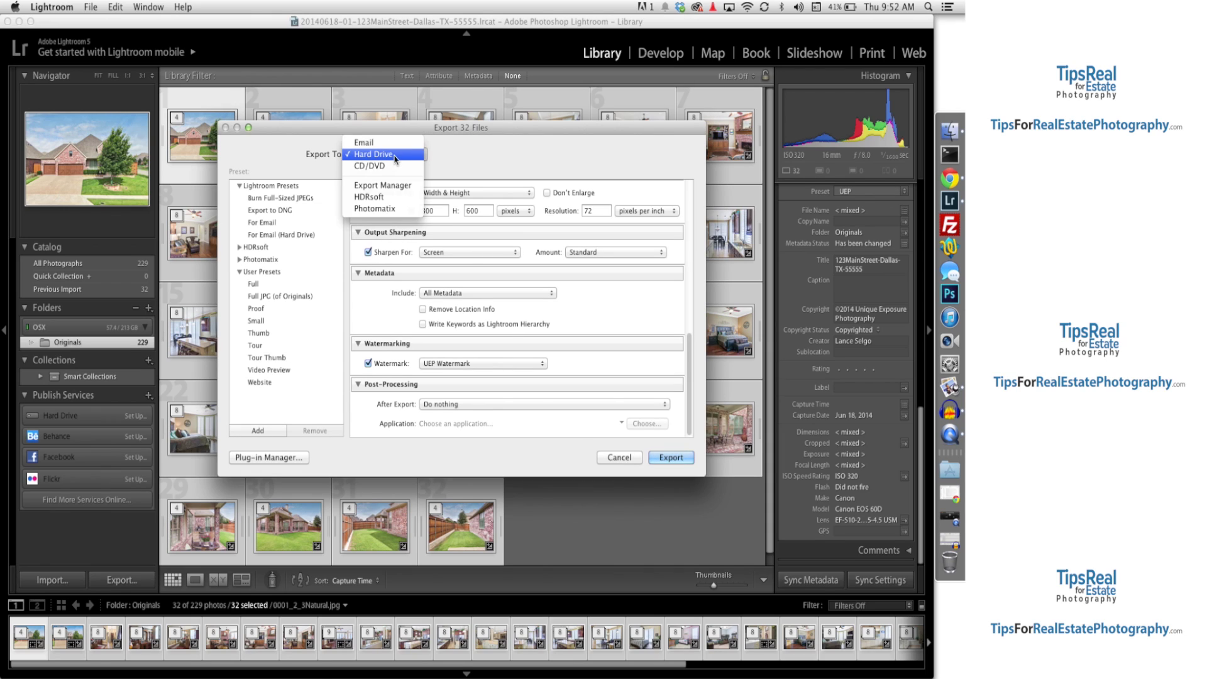
left_click(397, 185)
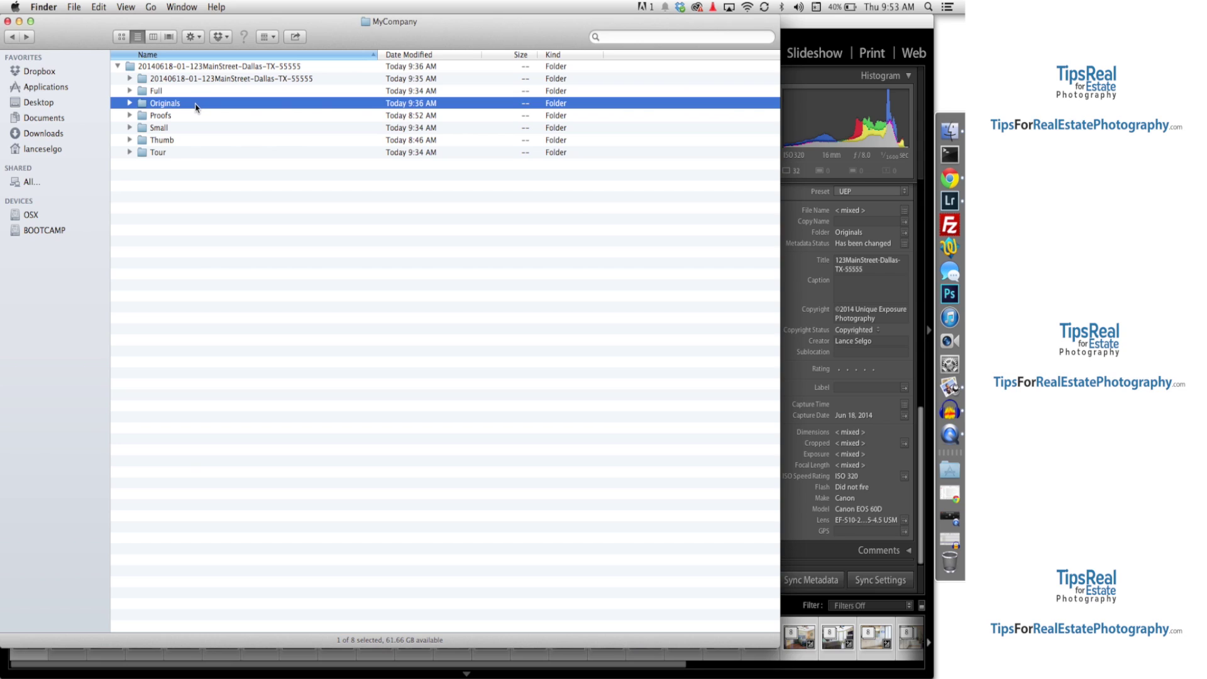
- Review the Full, Originals, Proofs, Small, Thumb and Tour subfolders inside the property folder
left_click(194, 92)
left_click(191, 116)
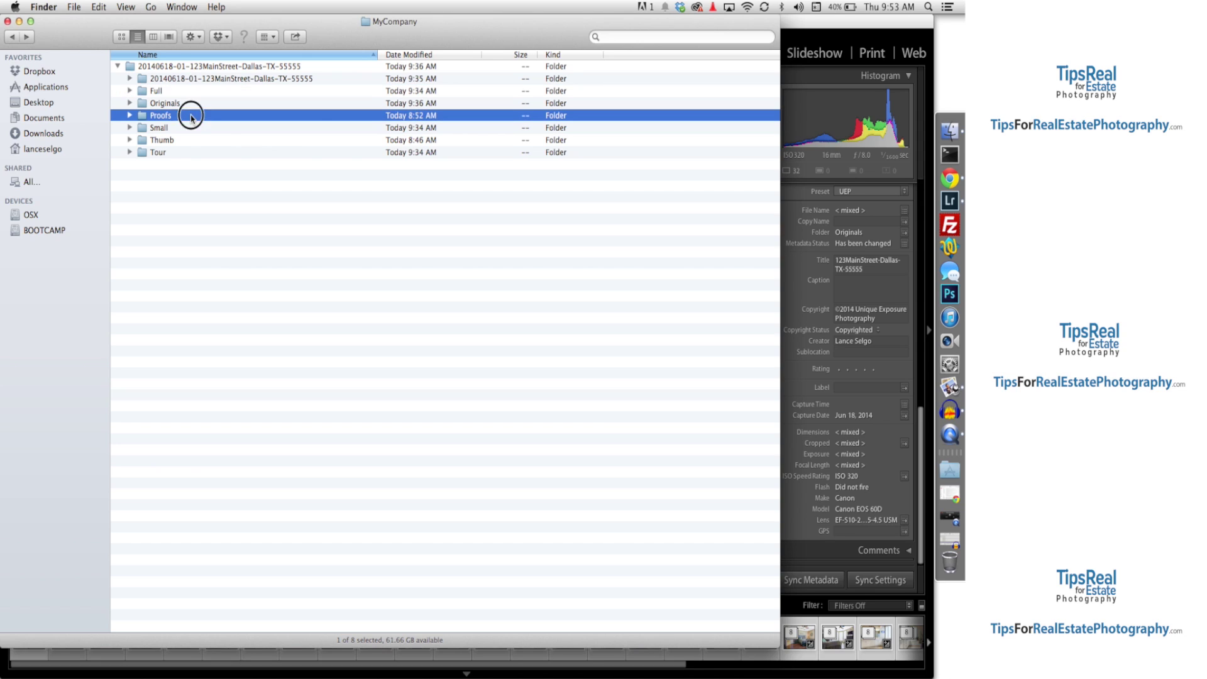
left_click(190, 129)
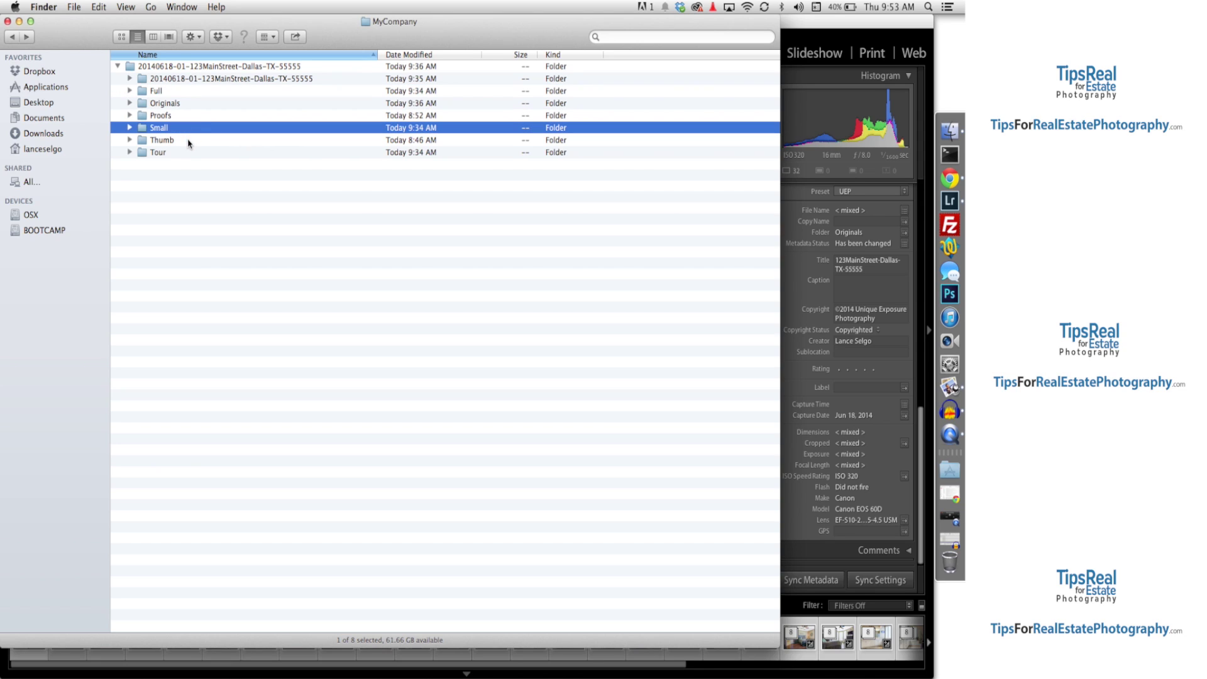
left_click(188, 142)
left_click(186, 154)
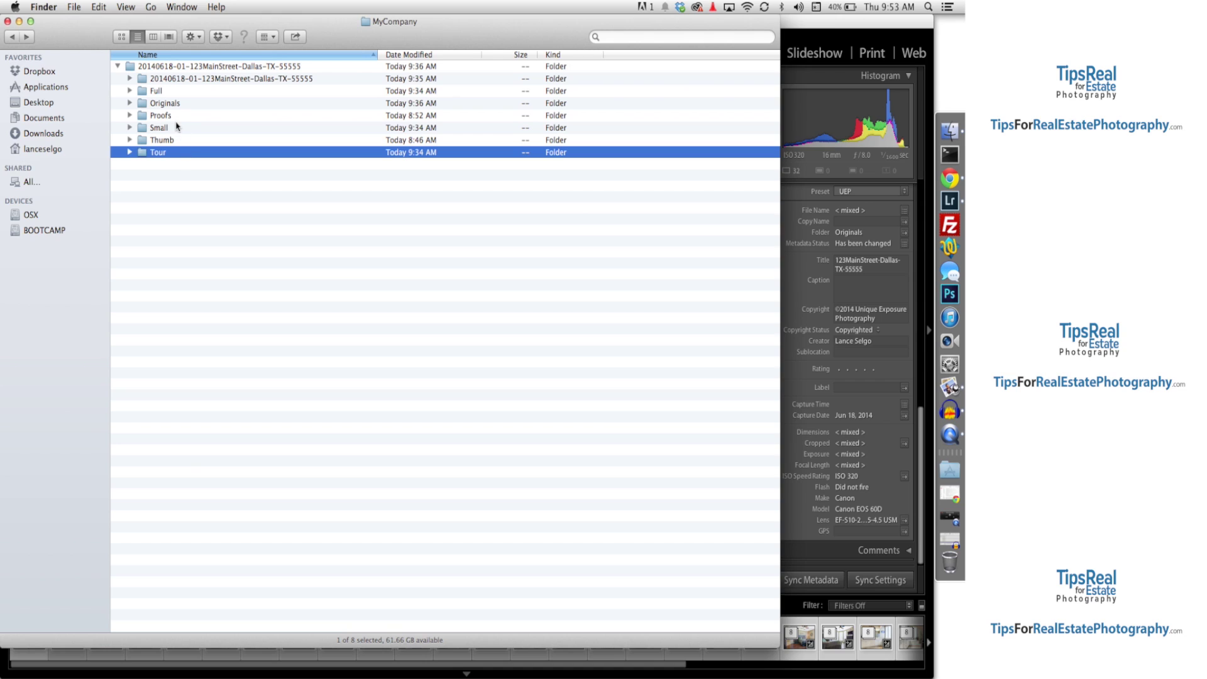
left_click(177, 93)
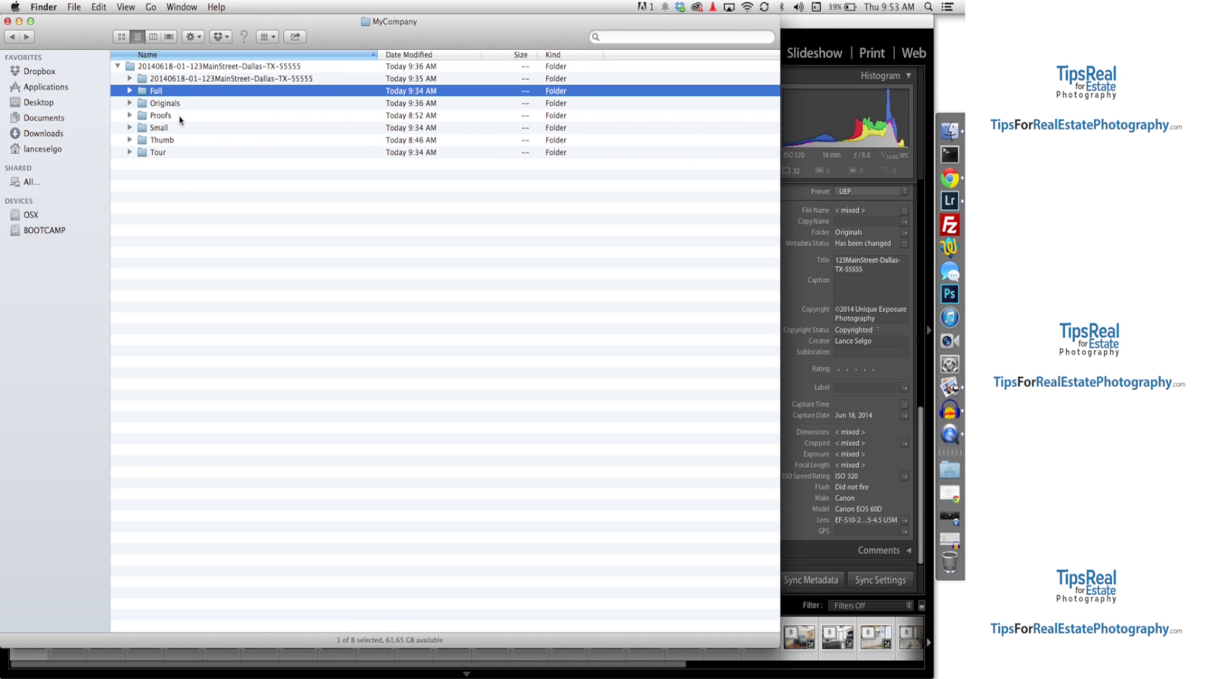
left_click(180, 118)
left_click(180, 129)
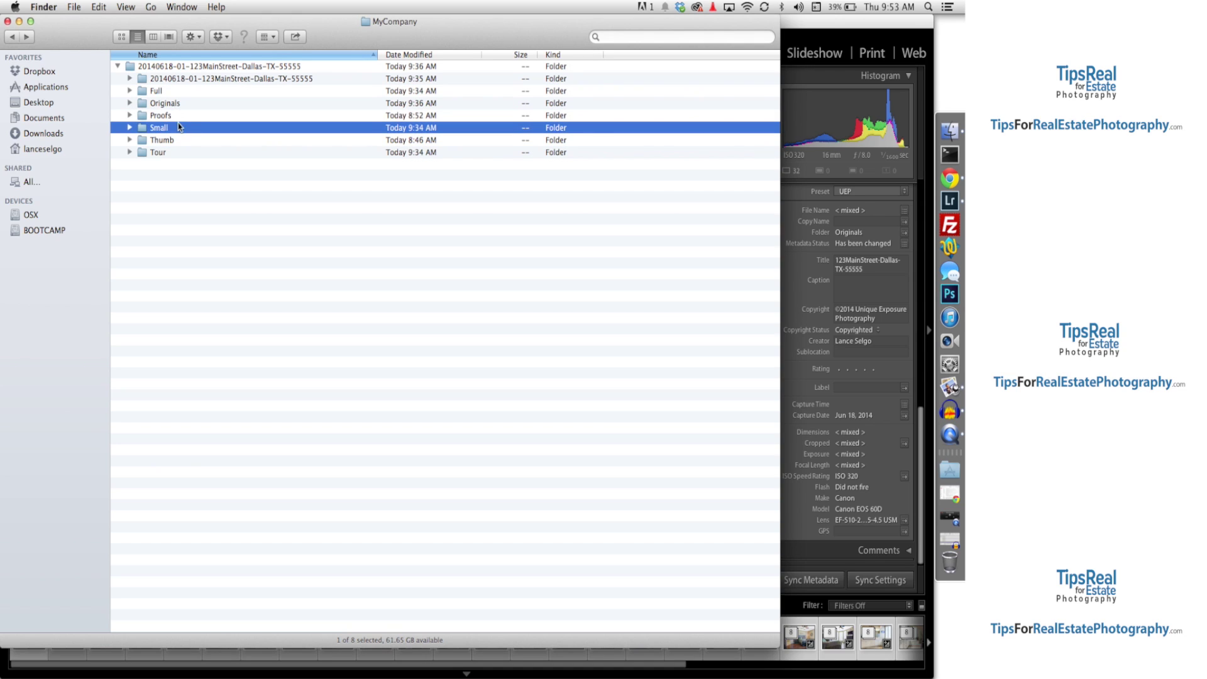
left_click(178, 117)
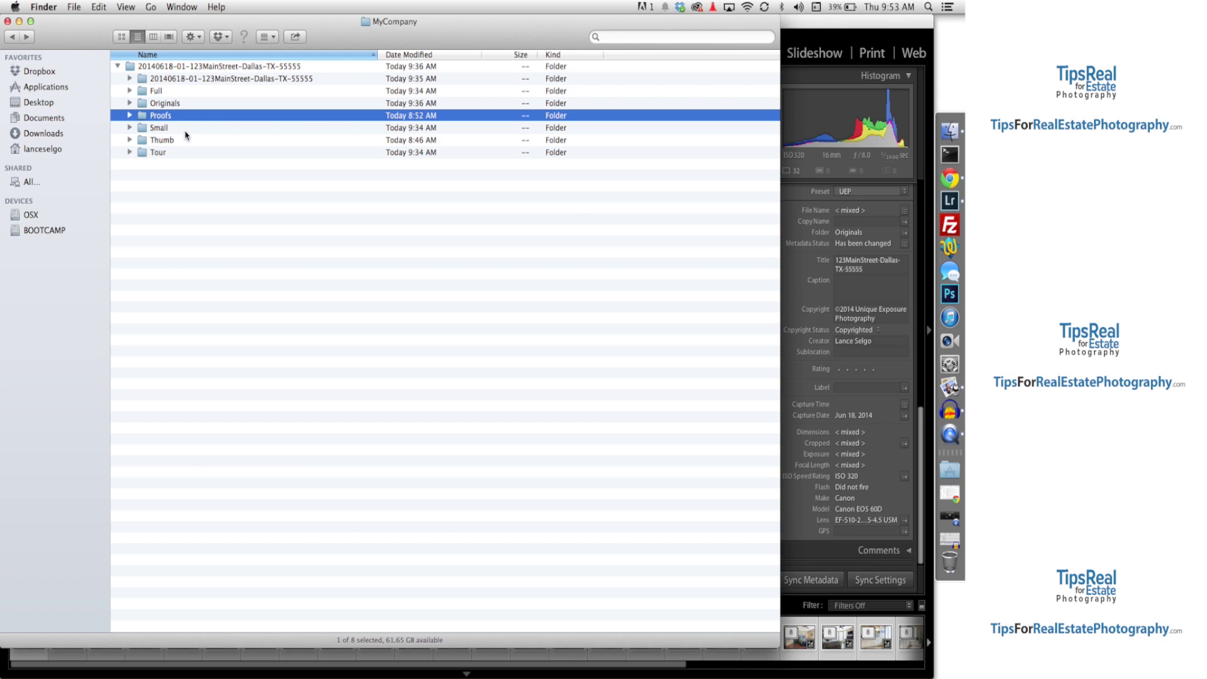
left_click(184, 129)
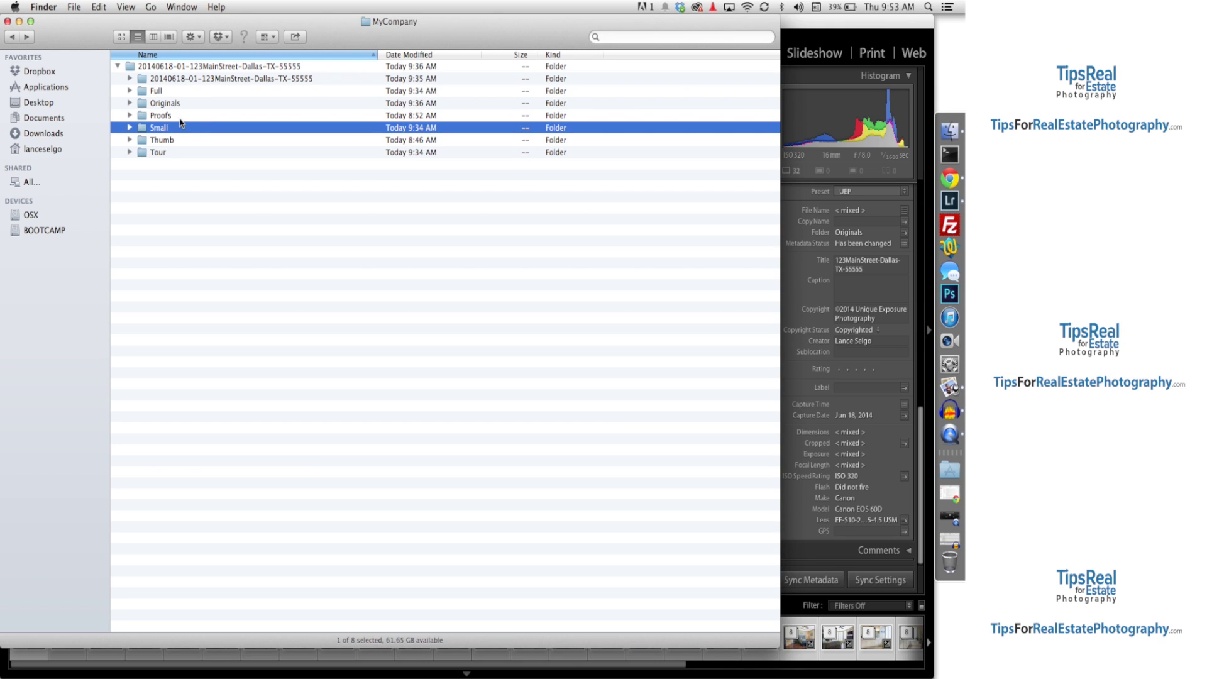
- Expand the Full folder, examine the naming of its first JPEG and its zip archive, and collapse it again
left_click(131, 90)
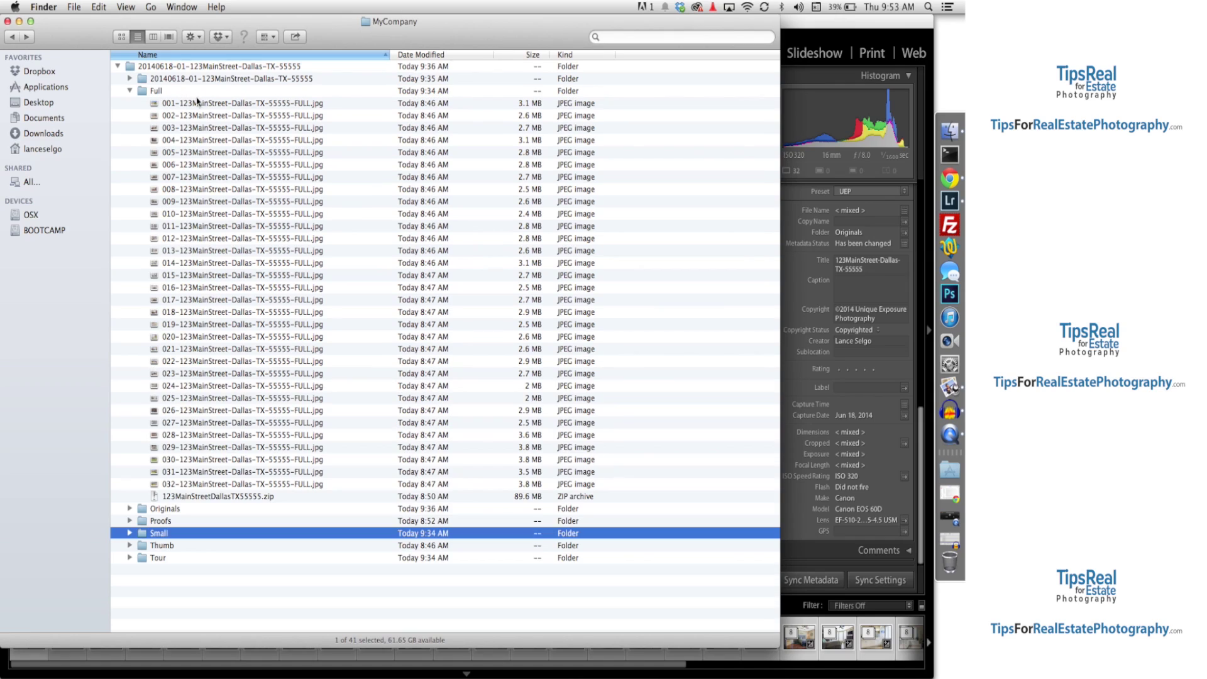
left_click(223, 104)
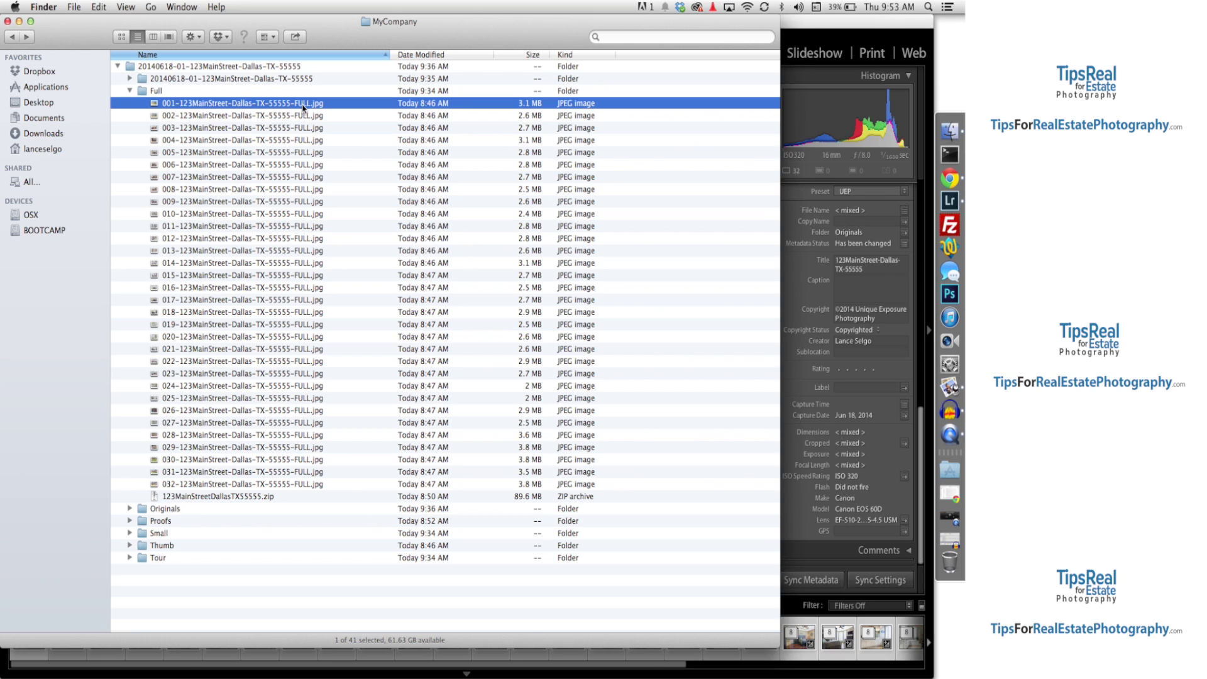
left_click(218, 498)
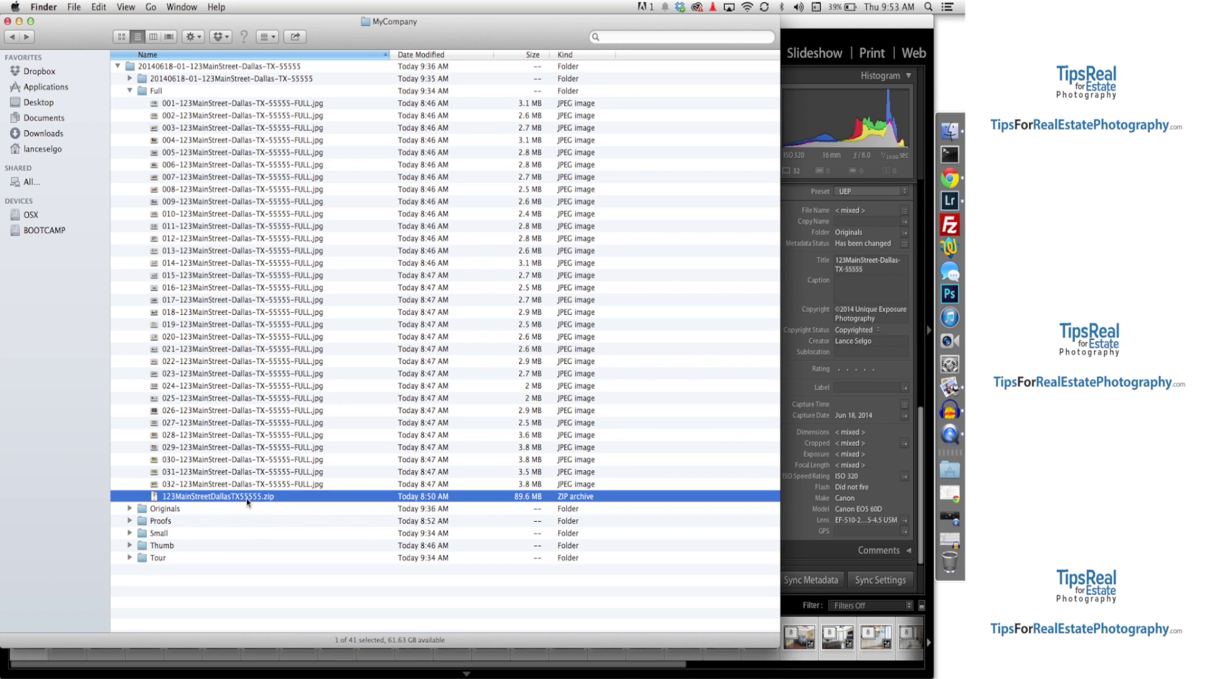
left_click(130, 91)
- Expand the Small folder, examine its numbered JPEGs and the zip archive ending in _Small, and collapse it again
left_click(130, 127)
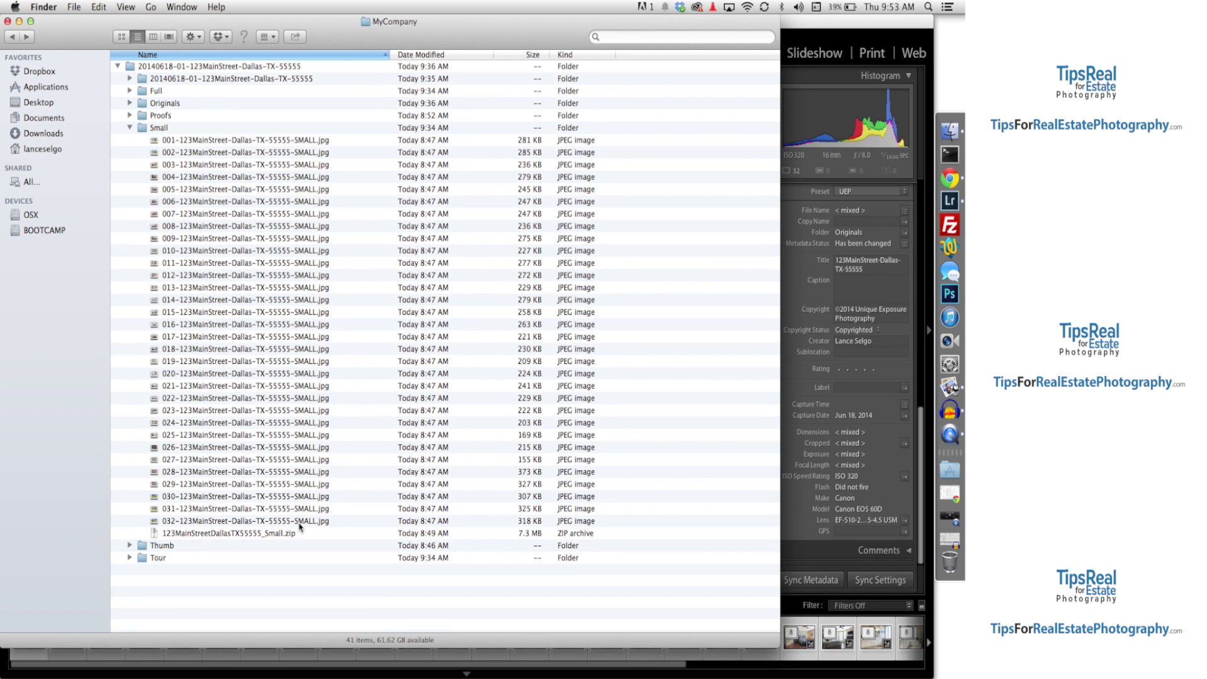
left_click(217, 534)
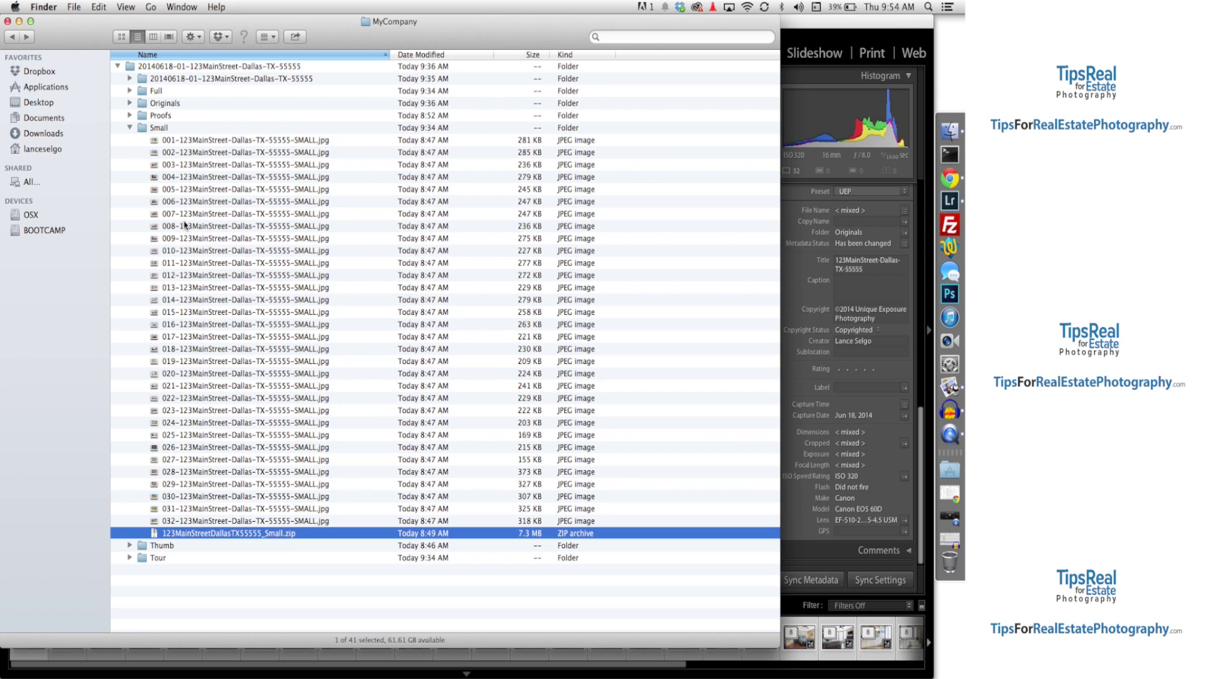
left_click(129, 128)
- Expand the Proofs folder to examine its contents and open the Proof-001.jpg image for viewing
left_click(130, 116)
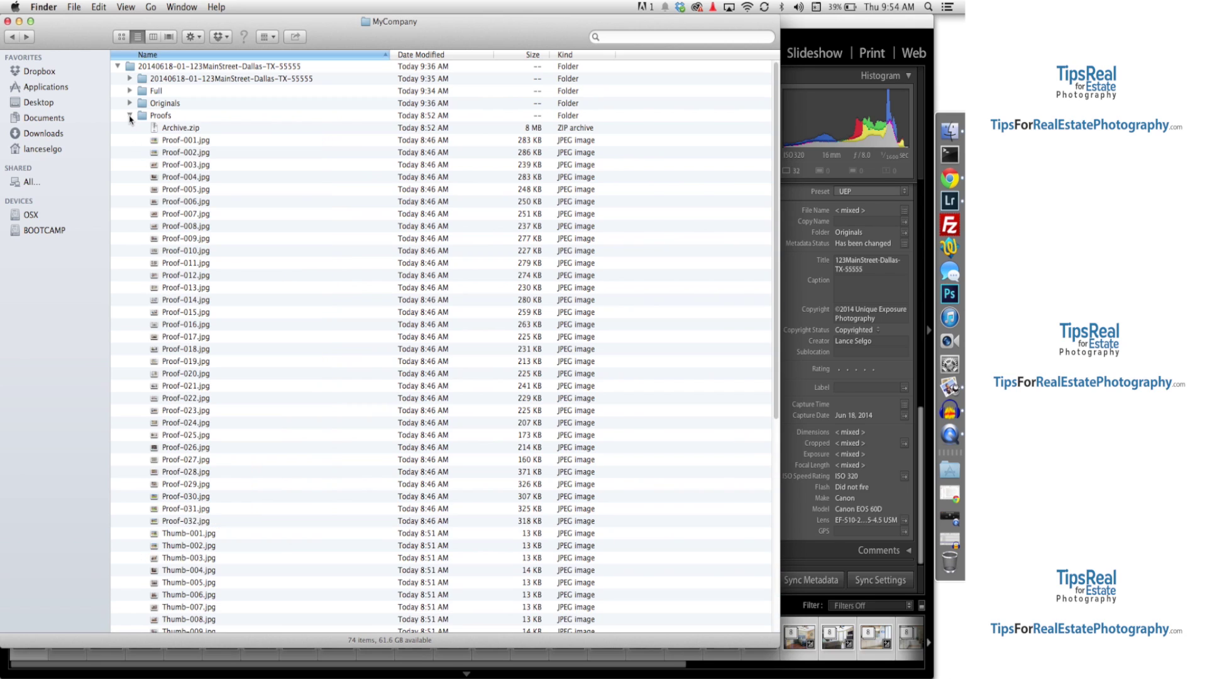
double_click(180, 141)
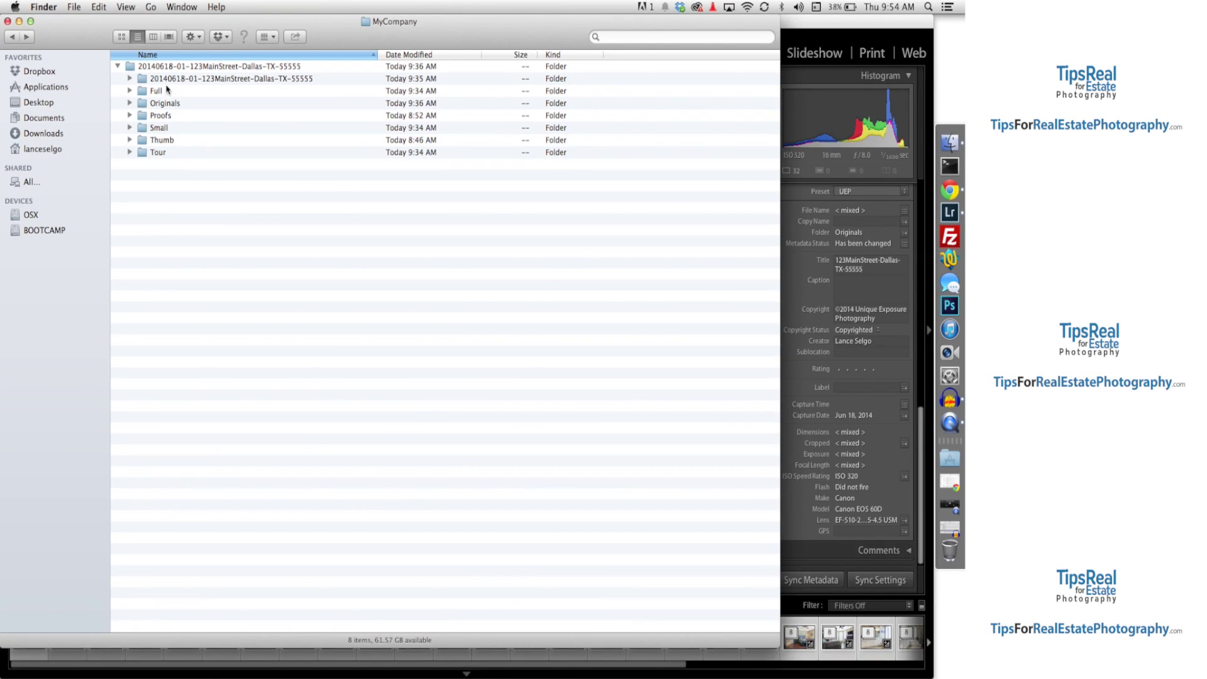
- Review the main property folder, its same-named inner folder and the Originals folder, and clear the selection
left_click(184, 67)
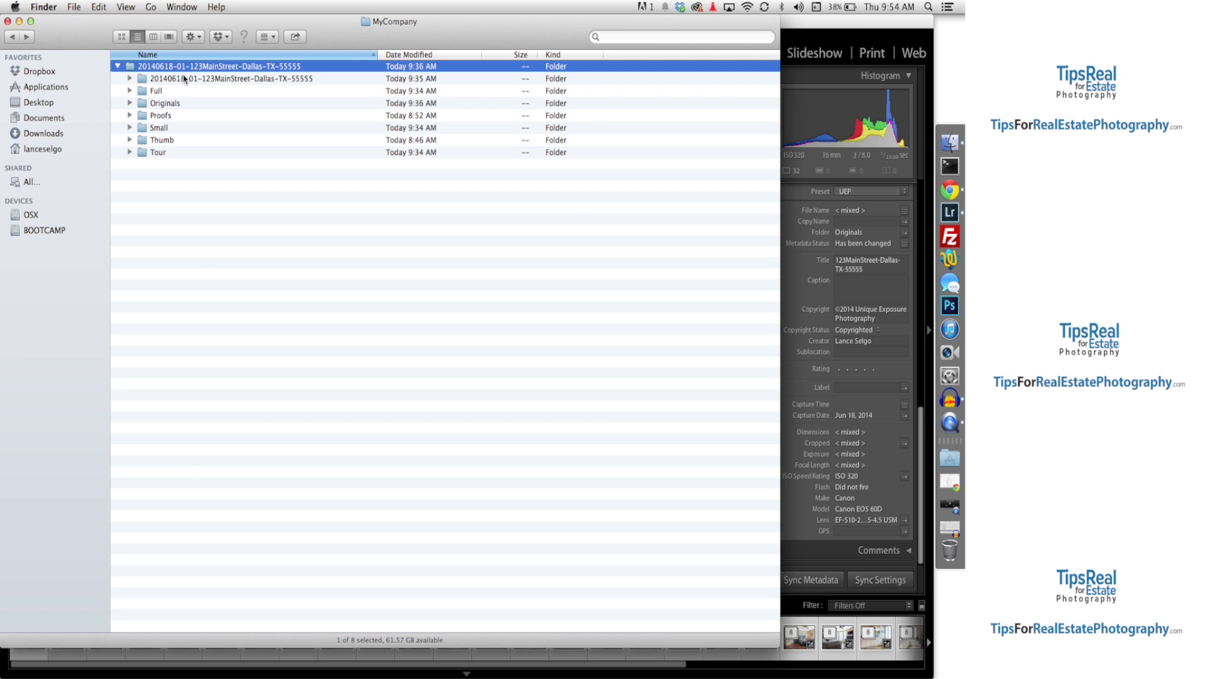
left_click(186, 78)
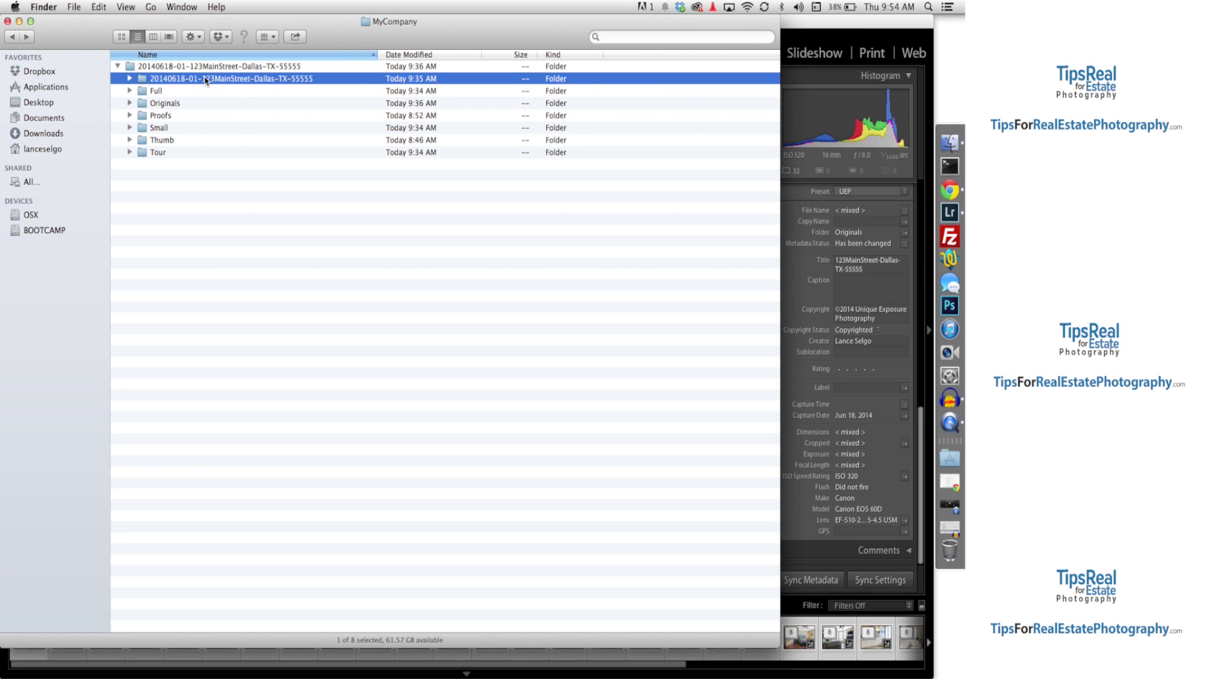
left_click(168, 104, "super")
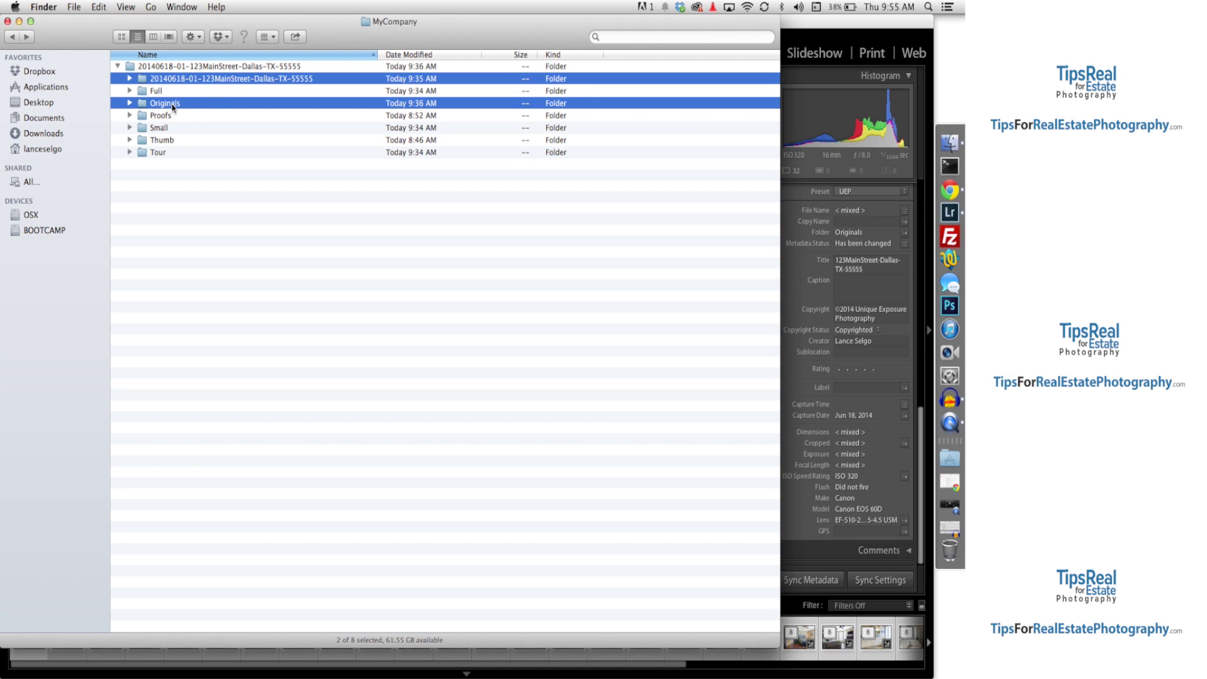
left_click(404, 275)
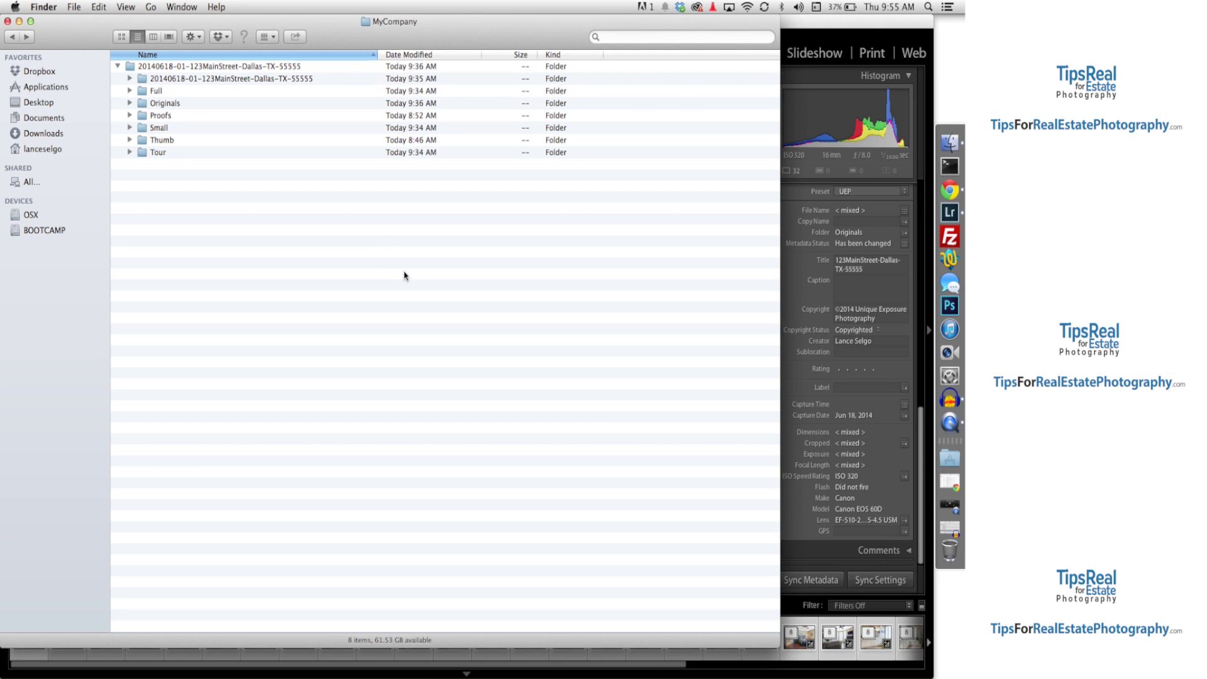